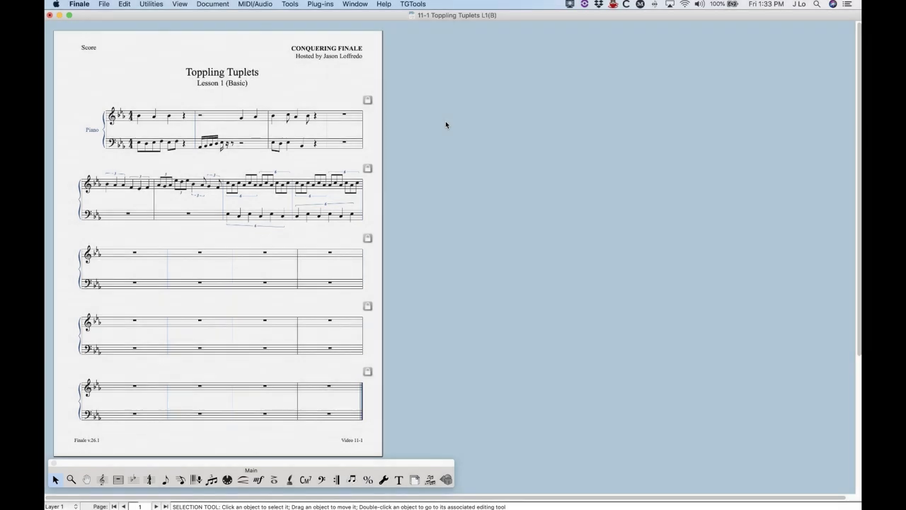
# - Create a quarter-note triplet, 3 quarters in the space of 2 quarters, on the first treble notes of measure 1
pyautogui.press('super+equal')
pyautogui.press('super+equal')
pyautogui.press('super+equal')
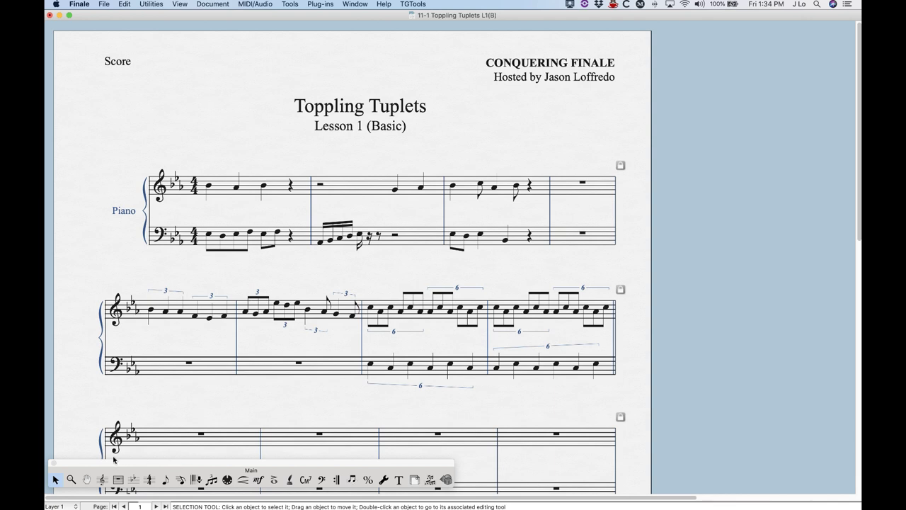
pyautogui.click(215, 482)
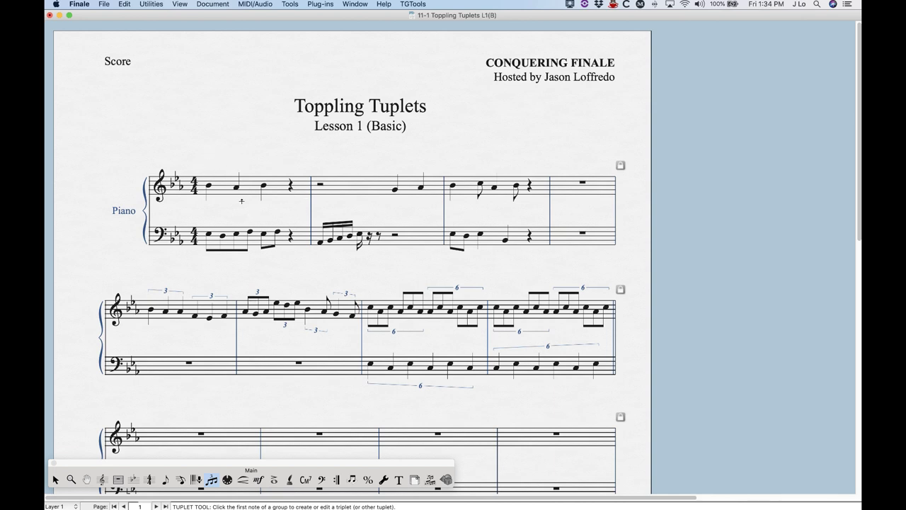
pyautogui.click(209, 182)
pyautogui.moveTo(418, 87); pyautogui.dragTo(424, 80)
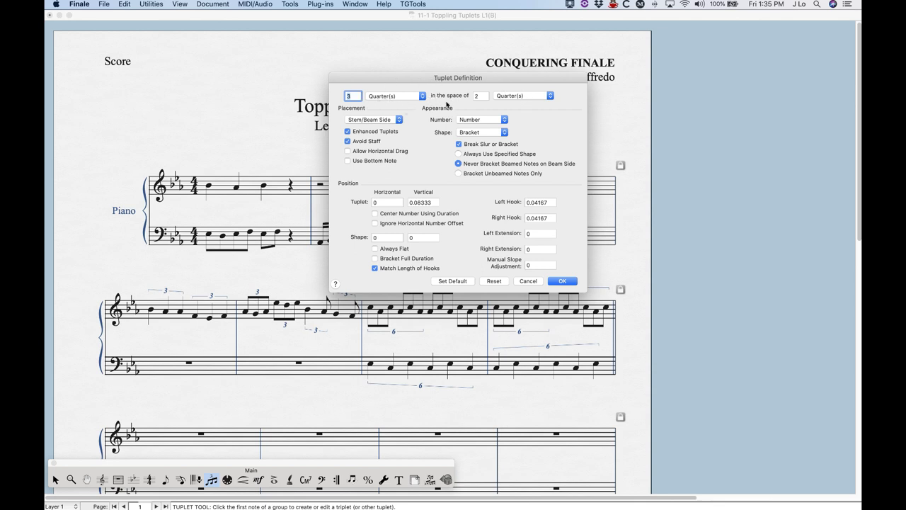
pyautogui.click(554, 282)
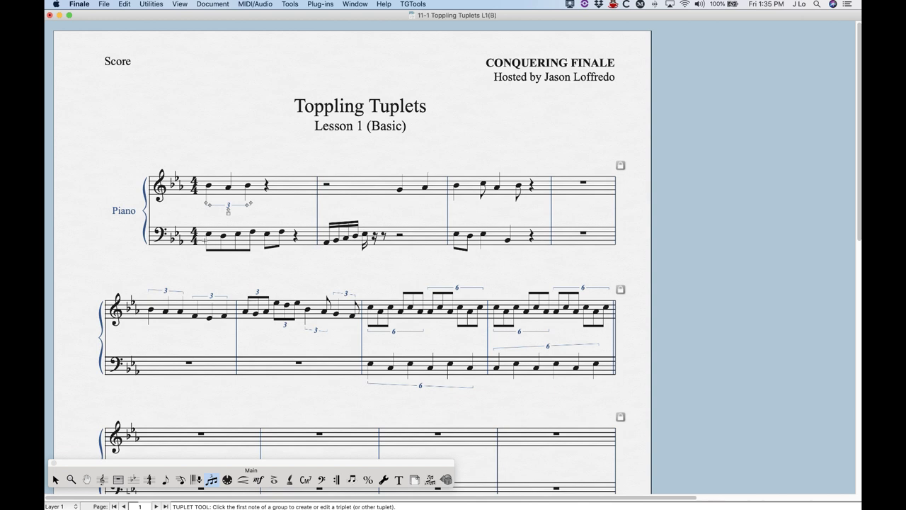
# - Turn the six bass eighth notes in measure 1 into two triplets, each 3 eighths in the space of 2 eighths
pyautogui.click(209, 235)
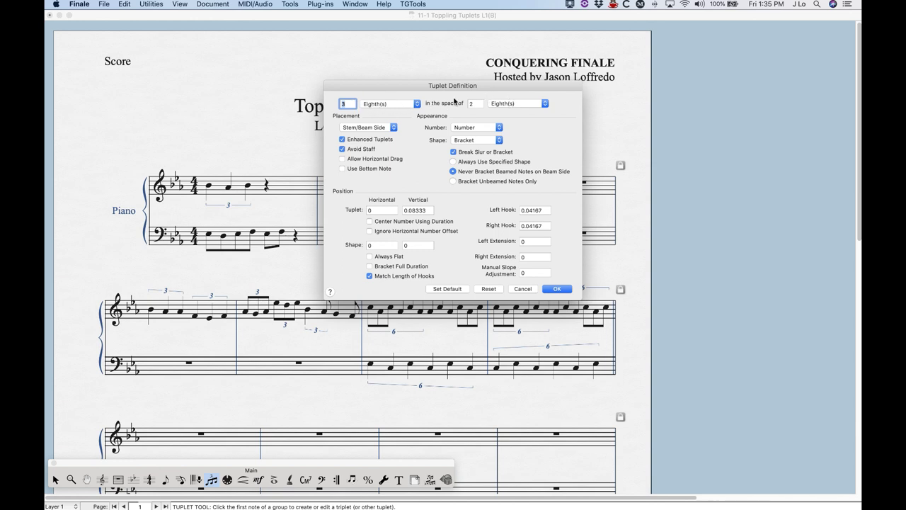
pyautogui.click(556, 288)
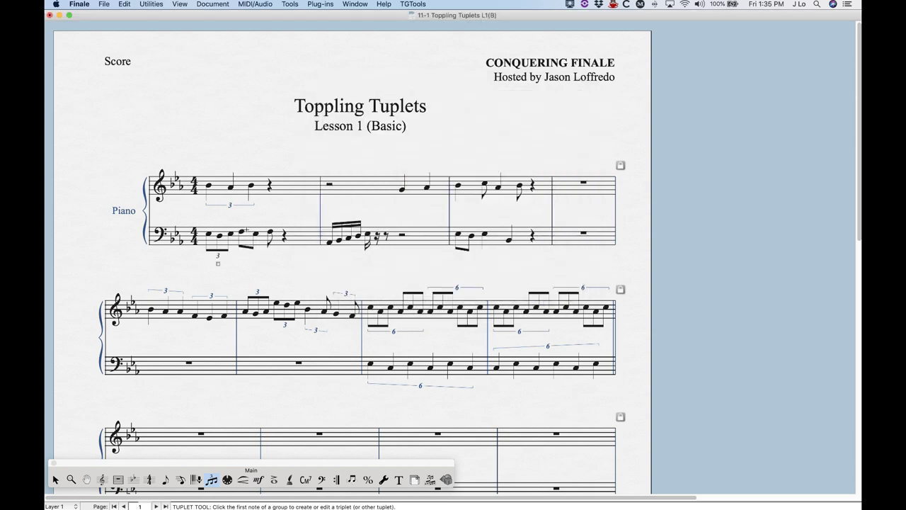
pyautogui.click(242, 232)
pyautogui.click(557, 289)
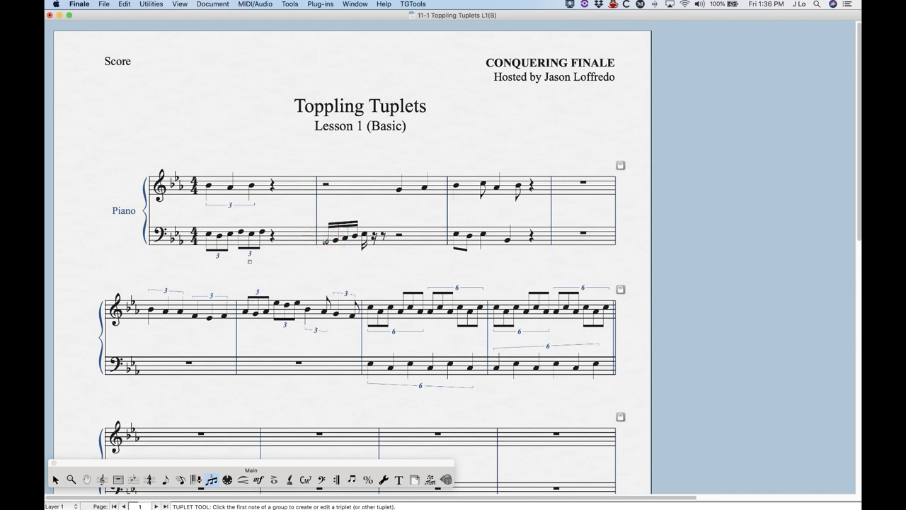
# - Define a quintuplet of 5 16ths in the space of 4 16ths on the bass run in measure 2
pyautogui.click(323, 242)
pyautogui.moveTo(380, 89); pyautogui.dragTo(472, 90)
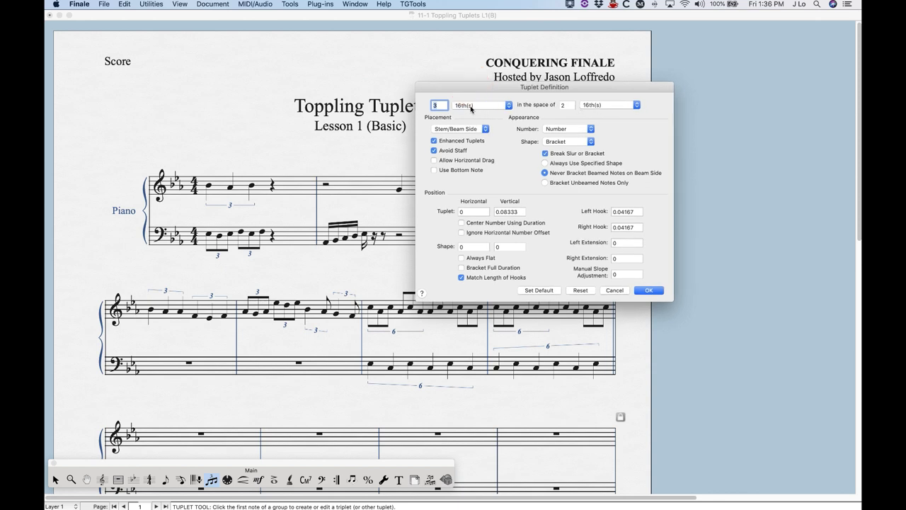
pyautogui.write('5')
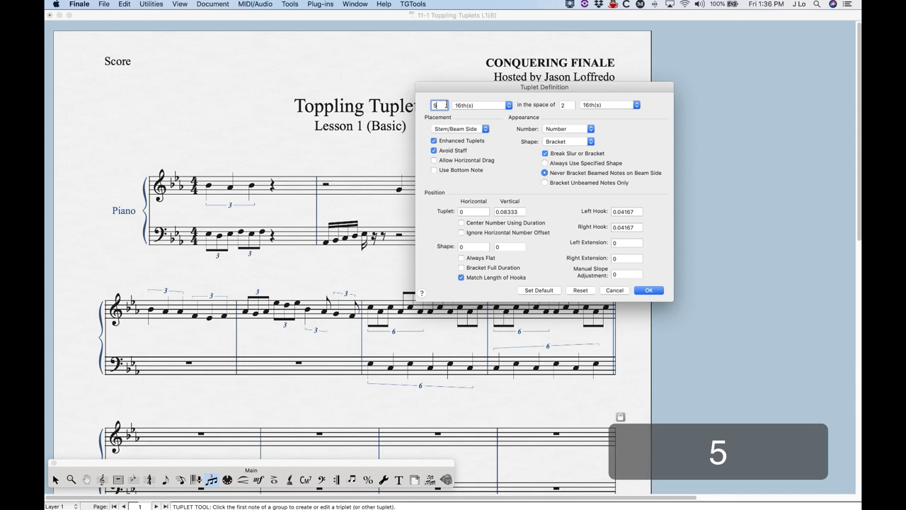
pyautogui.doubleClick(563, 105)
pyautogui.write('4')
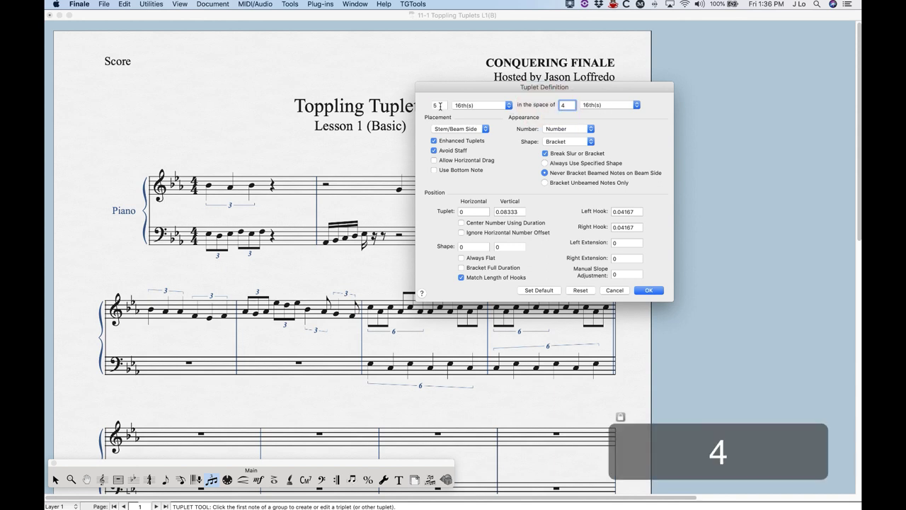
pyautogui.click(649, 292)
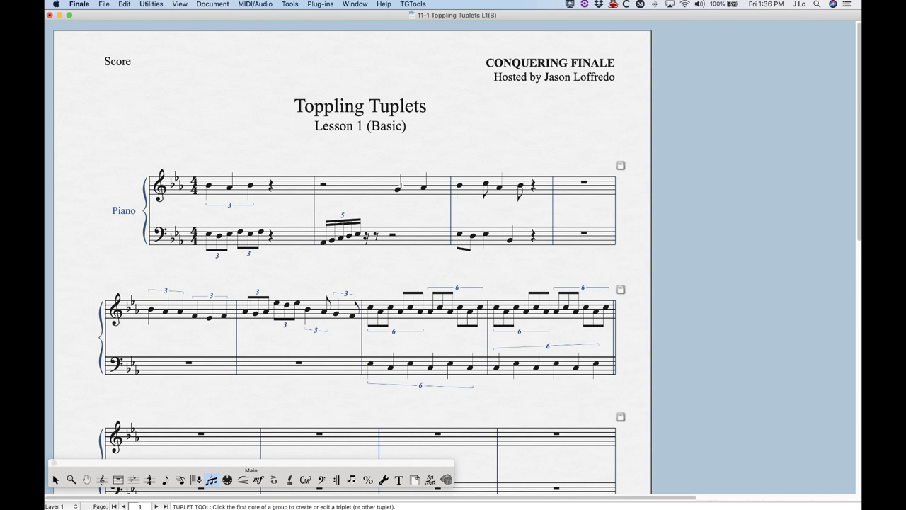
# - Create a triplet of 3 quarters in the space of 2 quarters starting on the first treble note of measure 2
pyautogui.click(397, 189)
pyautogui.click(348, 103)
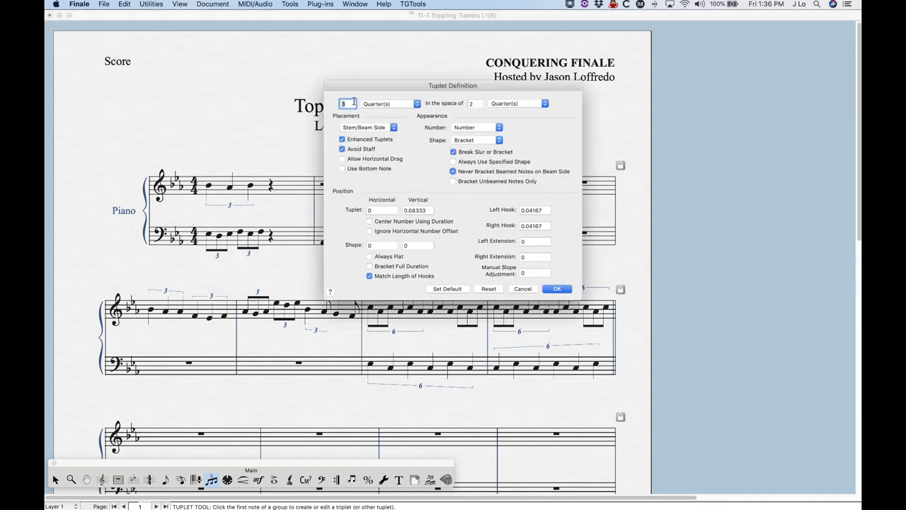
pyautogui.moveTo(481, 86); pyautogui.dragTo(616, 76)
pyautogui.click(688, 281)
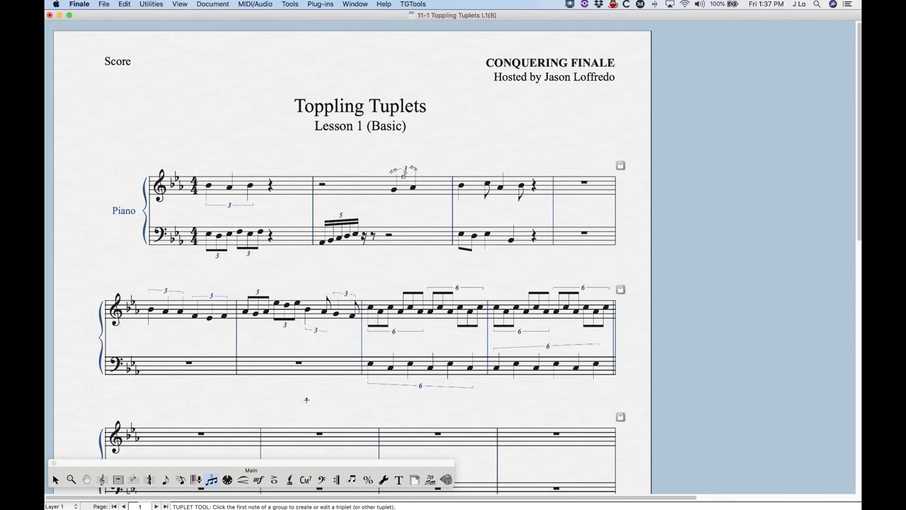
# - Complete the treble triplet in measure 2 by adding a quarter-note B-flat with Speedy Entry
pyautogui.click(182, 481)
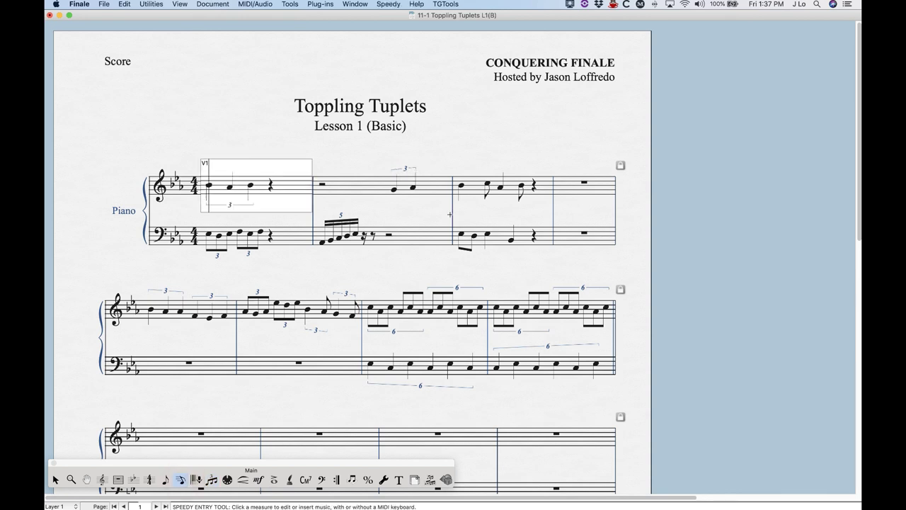
pyautogui.click(427, 186)
pyautogui.press('5')
pyautogui.click(430, 147)
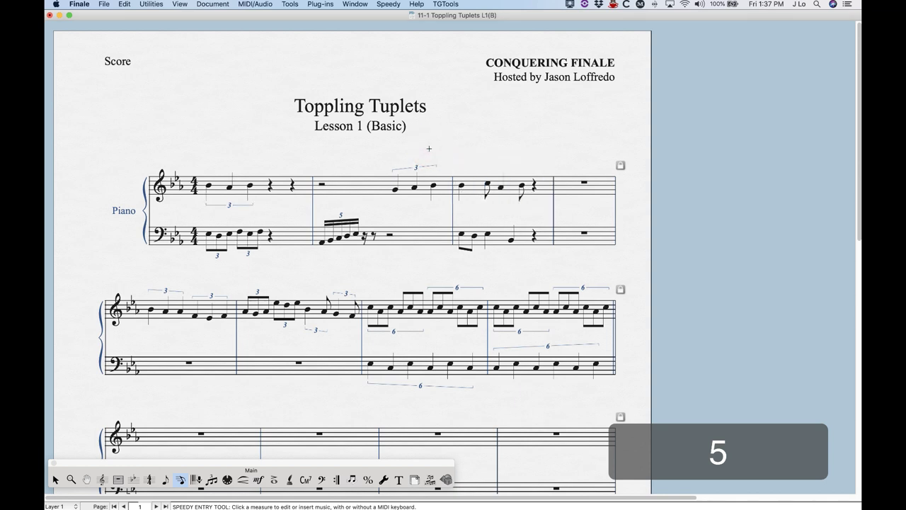
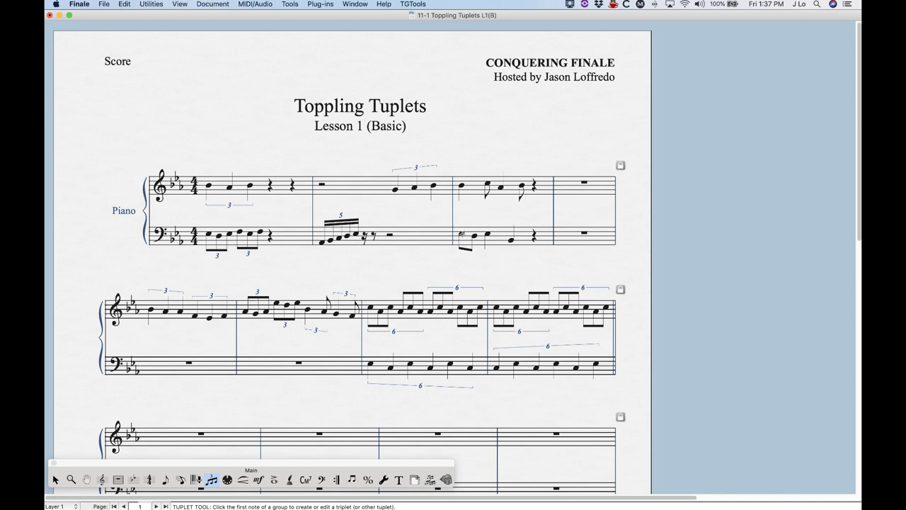
# - Define a bass triplet from the first note of measure 3 as 3 quarters in the space of 2 quarters
pyautogui.click(461, 233)
pyautogui.moveTo(458, 87); pyautogui.dragTo(323, 102)
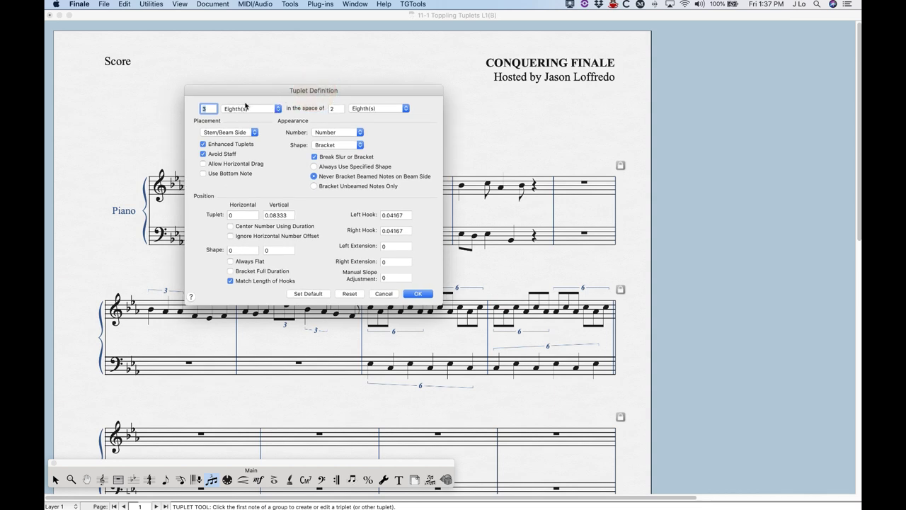
pyautogui.click(258, 110)
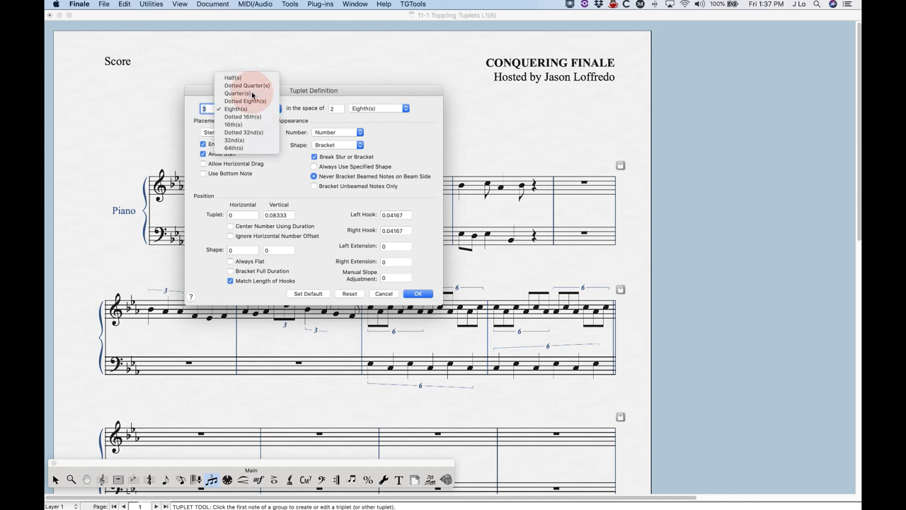
pyautogui.click(252, 95)
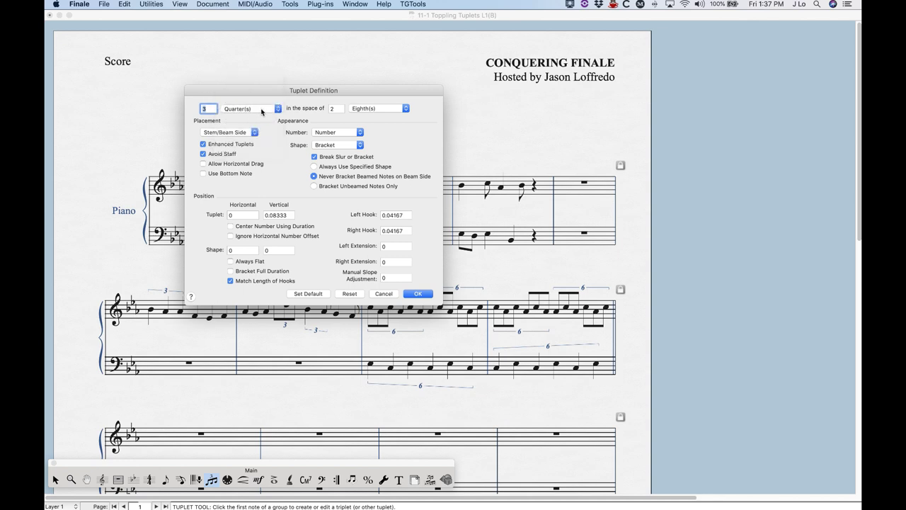
pyautogui.click(374, 110)
pyautogui.click(374, 93)
pyautogui.click(417, 294)
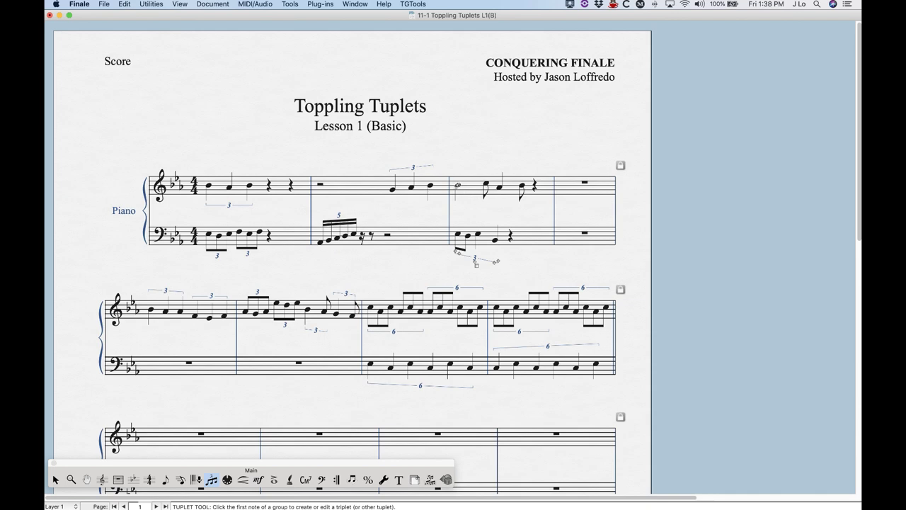
# - Define a triplet of 3 eighths in the space of 2 eighths on the first treble quarter-eighth pair of measure 3
pyautogui.click(457, 185)
pyautogui.moveTo(488, 84); pyautogui.dragTo(316, 86)
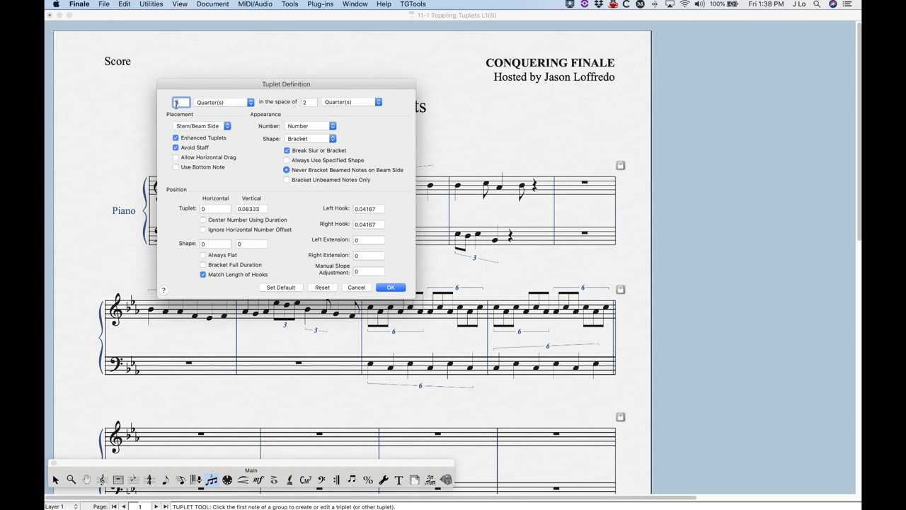
pyautogui.click(229, 104)
pyautogui.click(210, 117)
pyautogui.click(347, 103)
pyautogui.click(337, 118)
pyautogui.click(394, 288)
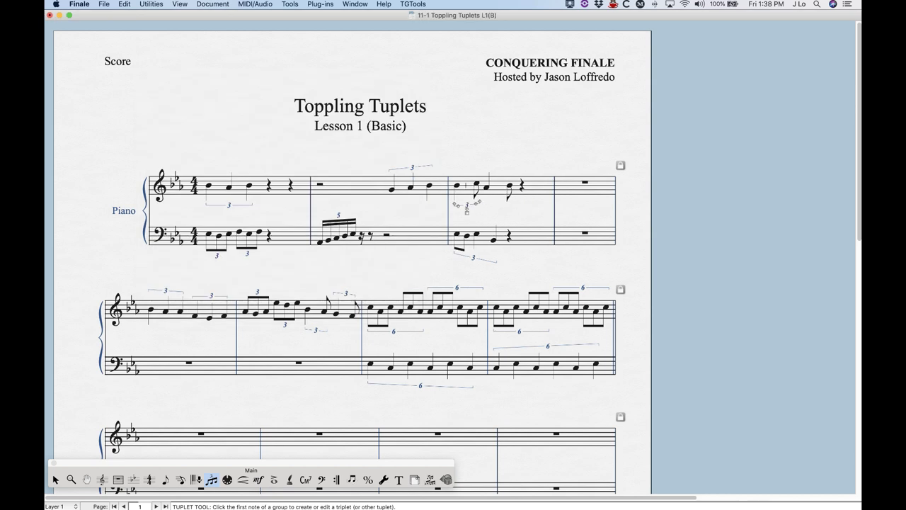
# - Define a triplet of 3 eighths in the space of 2 eighths on the second treble quarter-eighth pair of measure 3
pyautogui.click(485, 188)
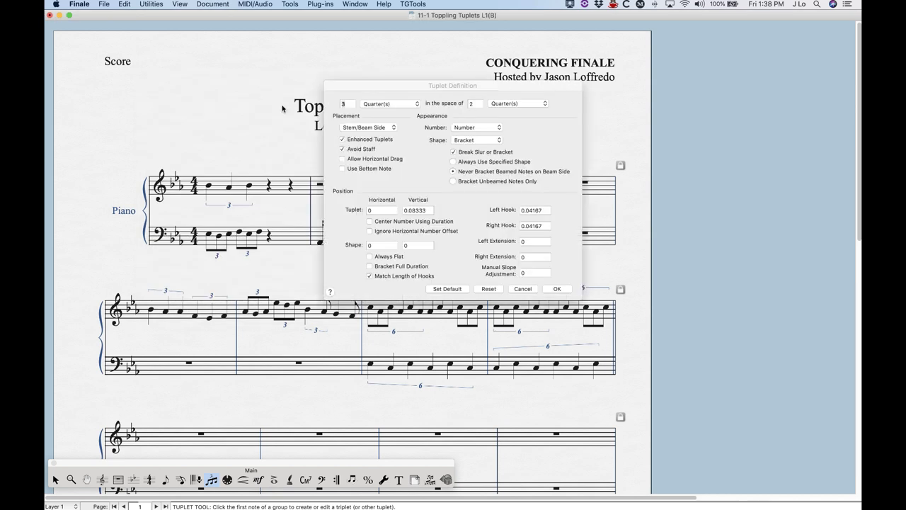
pyautogui.click(384, 104)
pyautogui.click(383, 121)
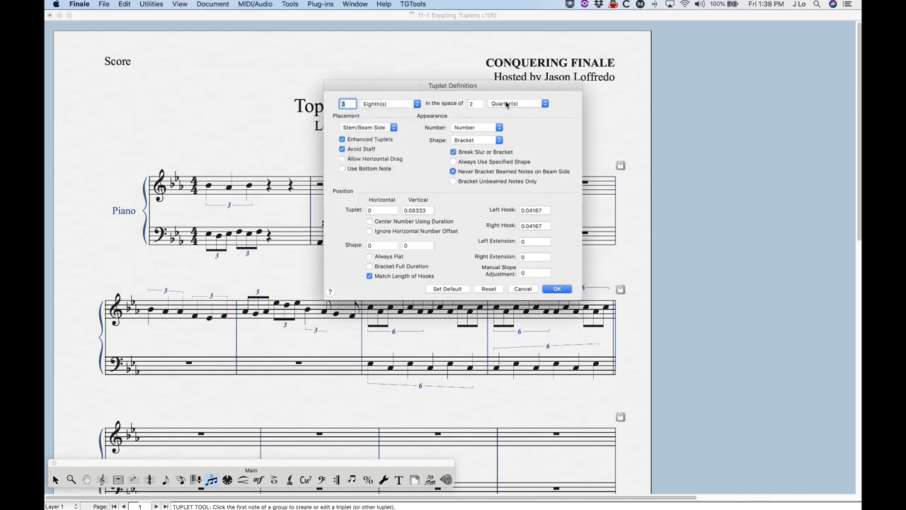
pyautogui.click(515, 103)
pyautogui.click(515, 119)
pyautogui.click(554, 289)
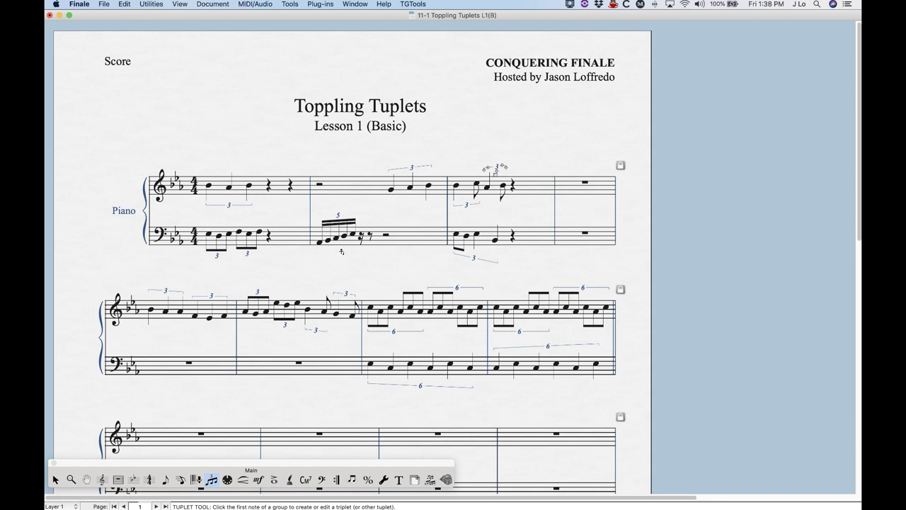
# - Examine the placement and slope of the tuplet numbers and brackets in the second system up close
pyautogui.click(55, 480)
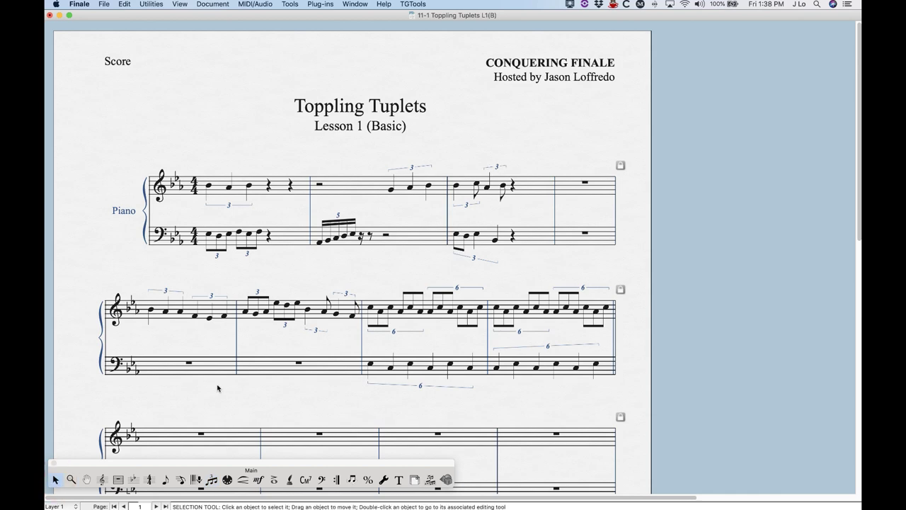
pyautogui.press('super+equal')
pyautogui.press('super+equal')
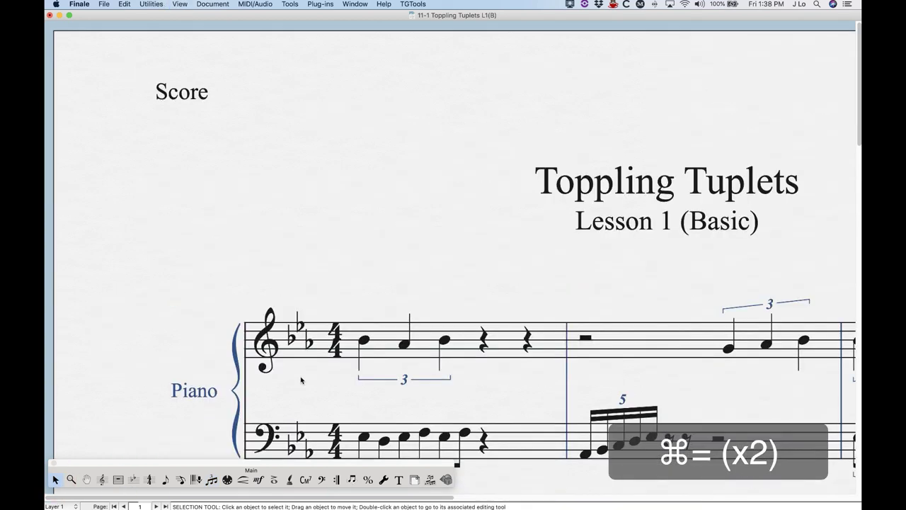
pyautogui.scroll(-10, 300, 380)
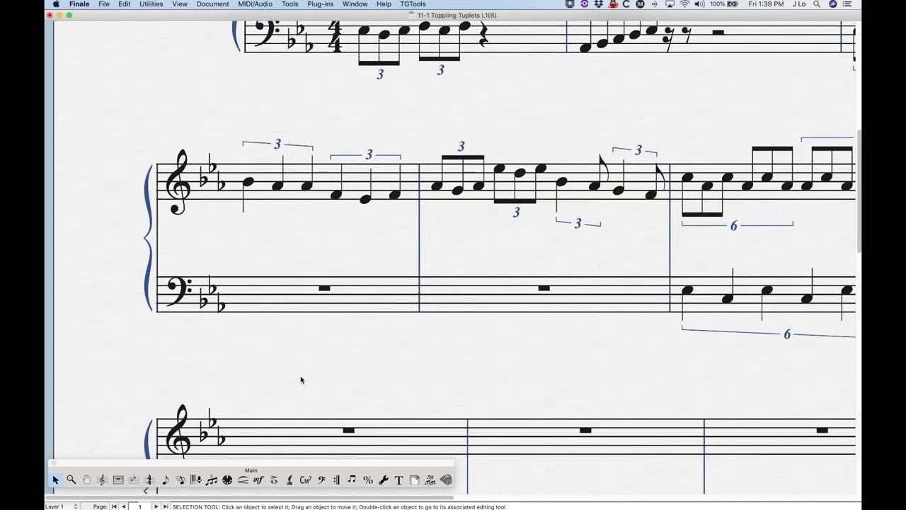
pyautogui.scroll(-1, 266, 342)
pyautogui.hscroll(2, 266, 343)
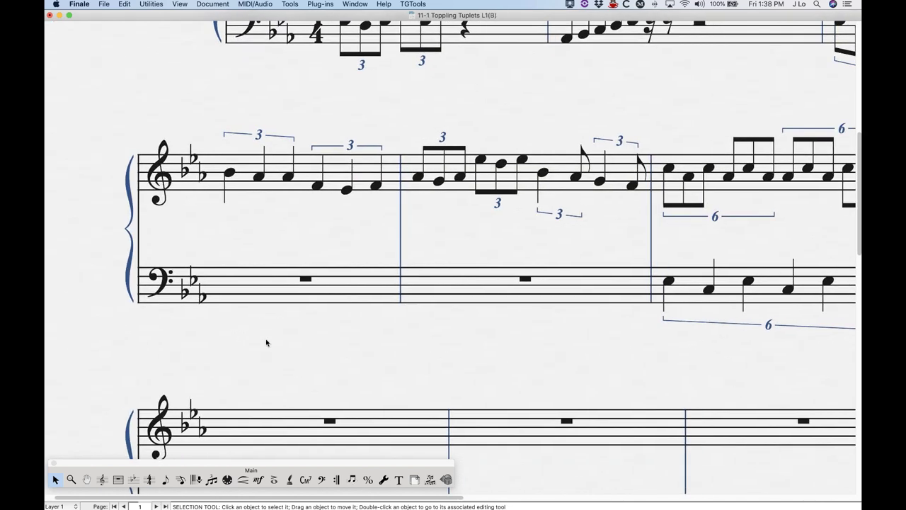
pyautogui.hscroll(2, 266, 343)
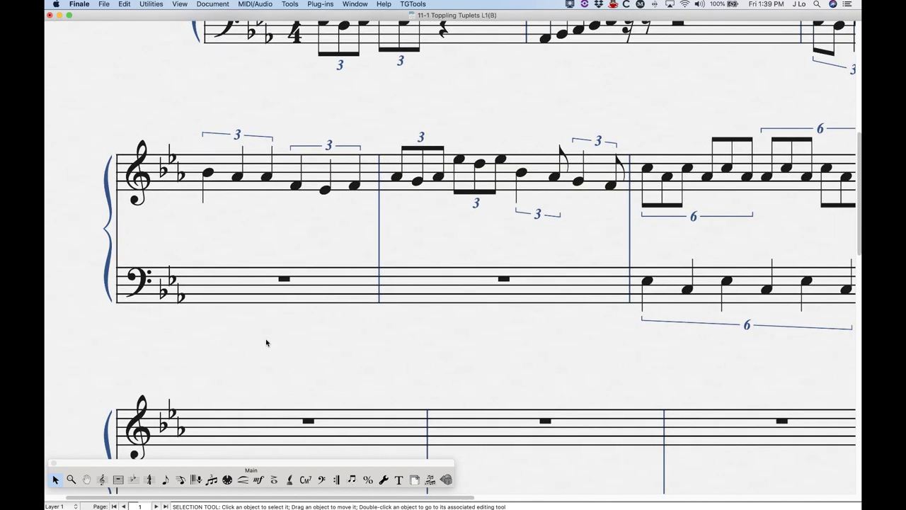
pyautogui.hscroll(1, 266, 343)
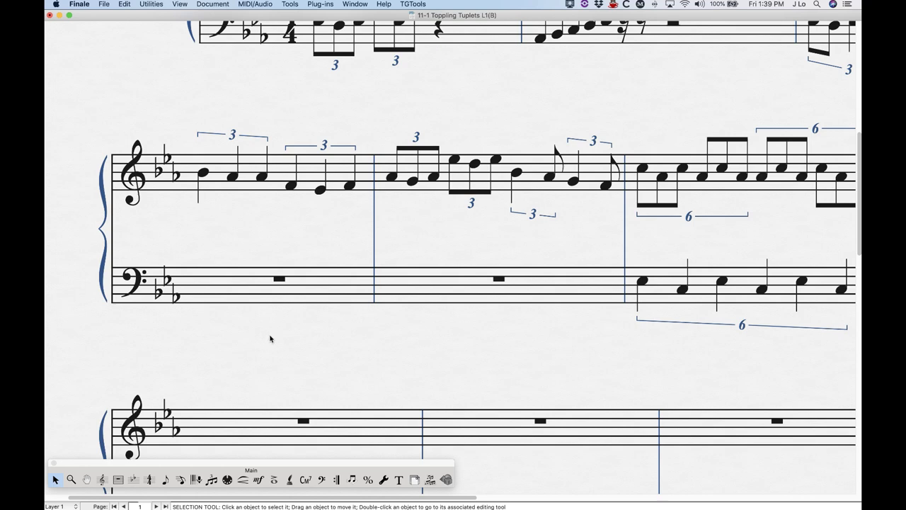
pyautogui.hscroll(3, 269, 334)
pyautogui.hscroll(2, 270, 334)
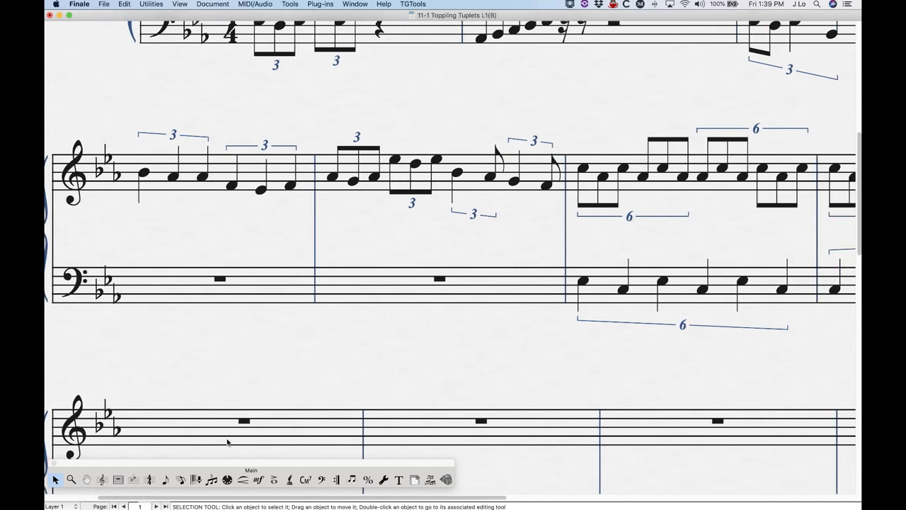
# - Inspect the first treble triplet of the second system with the Tuplet tool, and view the sextuplets in its last two measures
pyautogui.click(210, 481)
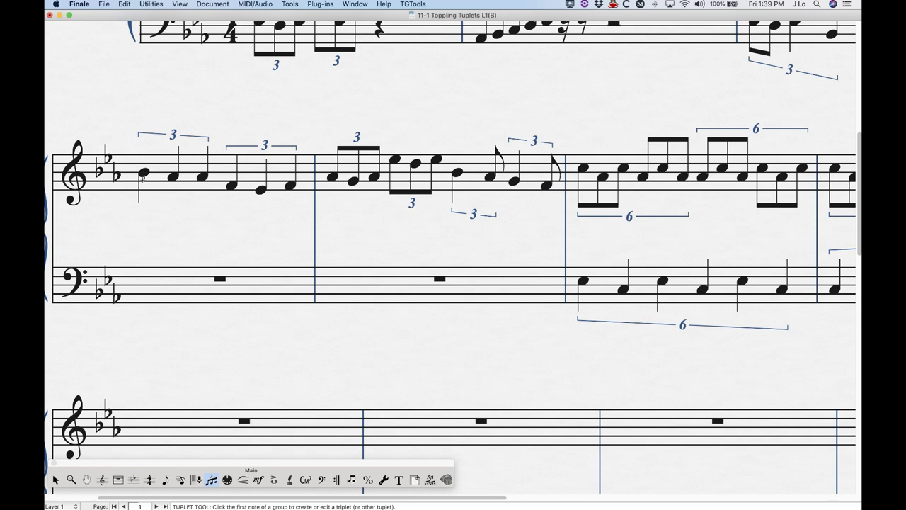
pyautogui.click(144, 174)
pyautogui.click(55, 479)
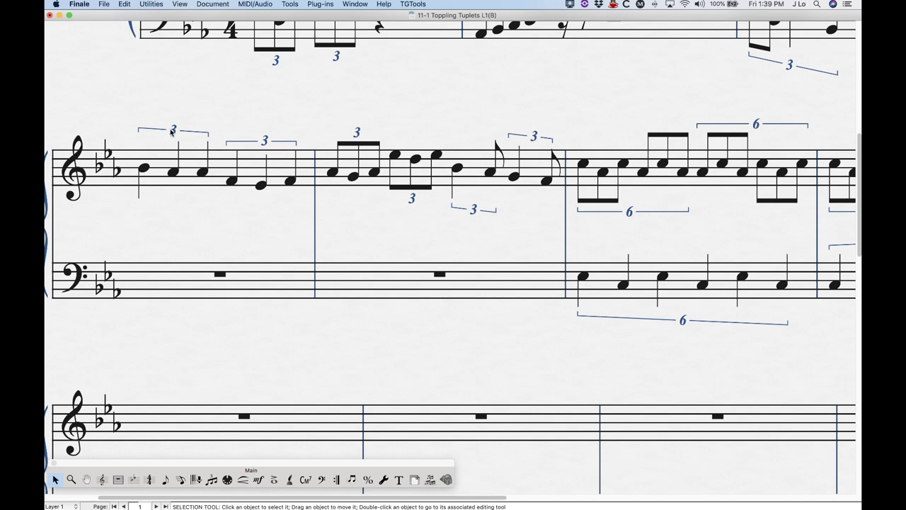
pyautogui.hscroll(3, 247, 264)
pyautogui.hscroll(5, 247, 264)
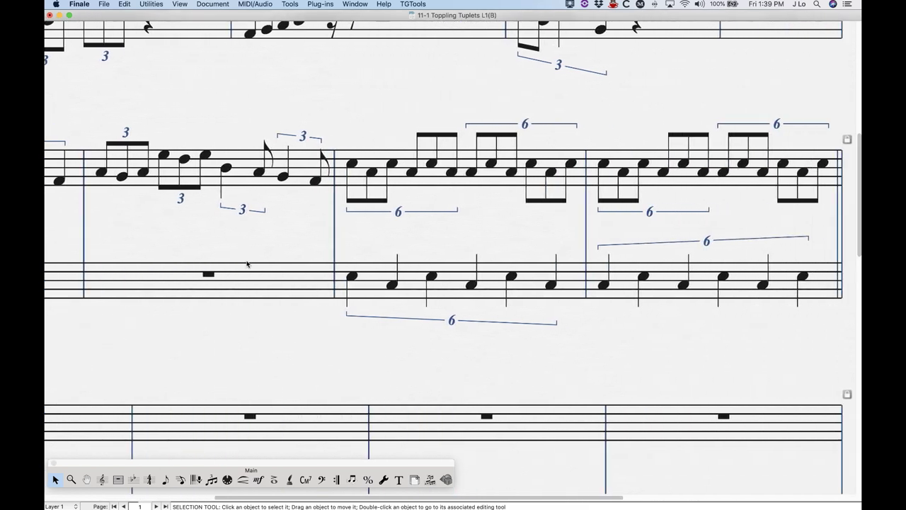
# - Examine the bass-staff sextuplets in the last two measures of the second system, highlighting each measure in turn
pyautogui.hscroll(1, 246, 264)
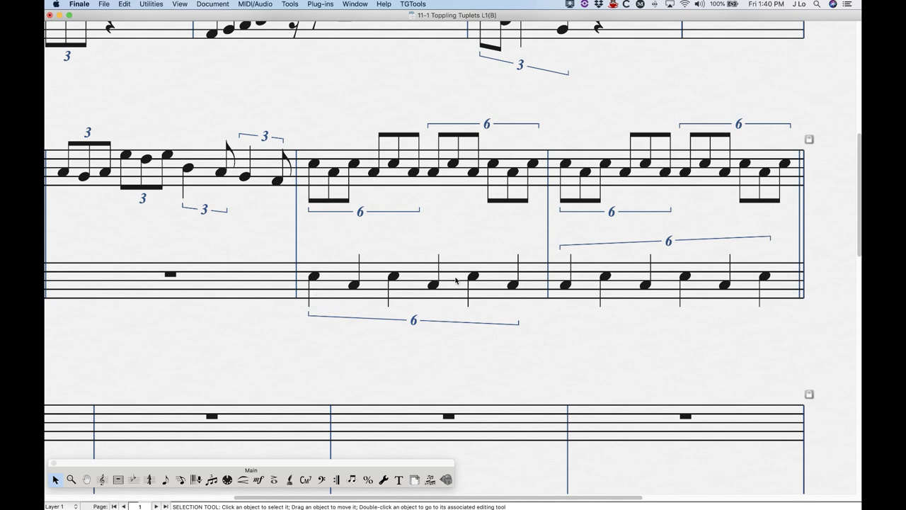
pyautogui.click(373, 280)
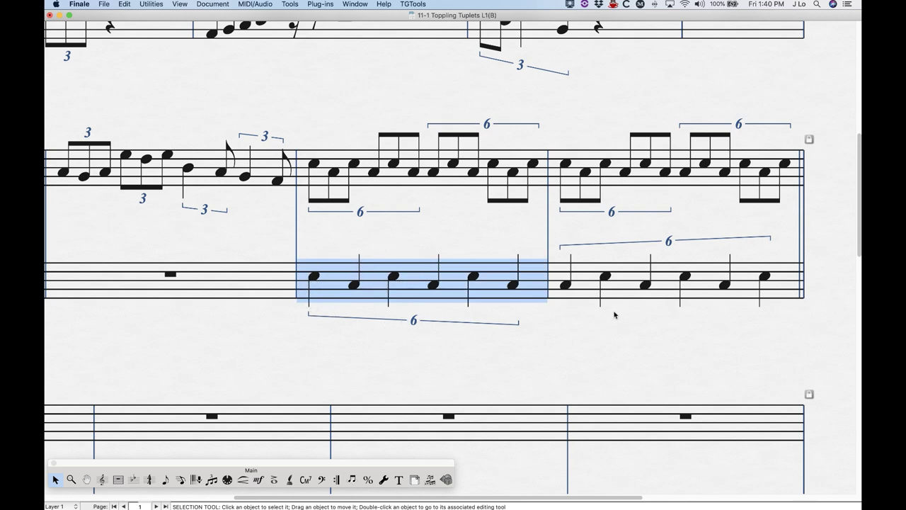
pyautogui.click(629, 293)
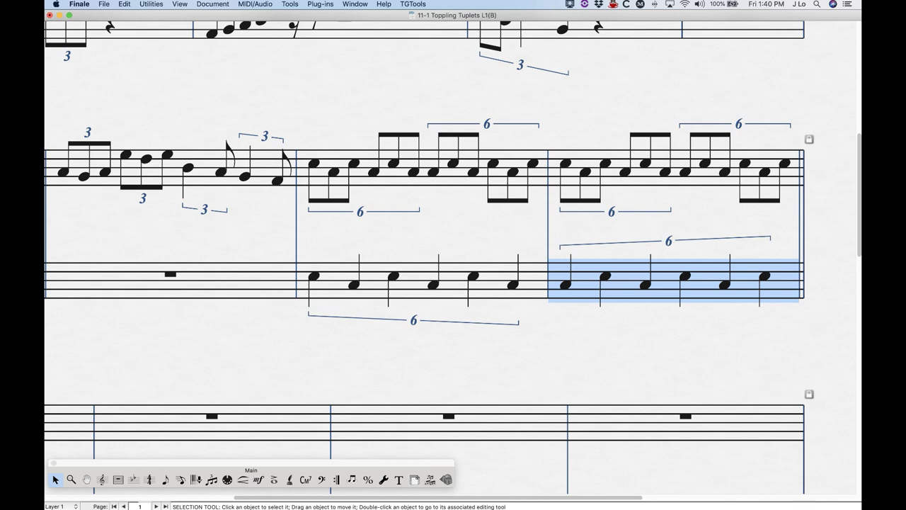
pyautogui.click(649, 232)
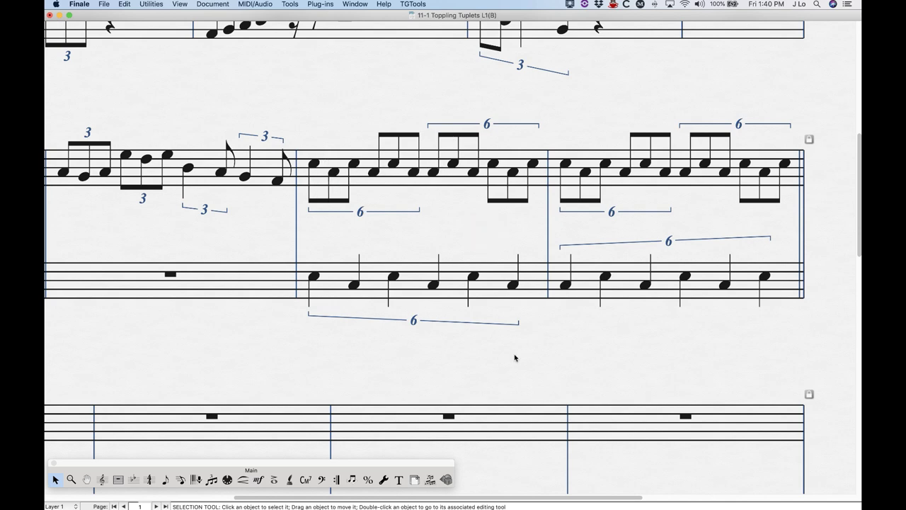
# - Review the placement options of the first treble triplet in the second system with the Tuplet tool, without choosing one
pyautogui.moveTo(570, 497); pyautogui.dragTo(196, 499)
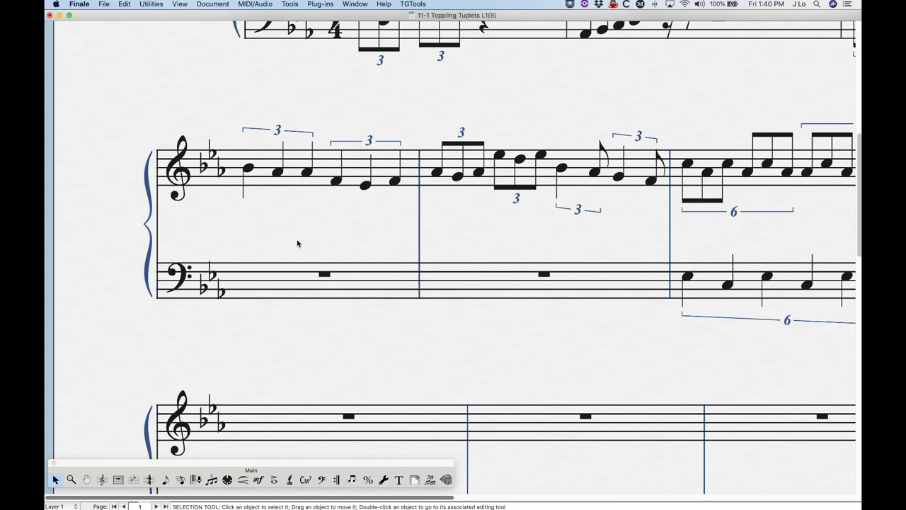
pyautogui.click(210, 481)
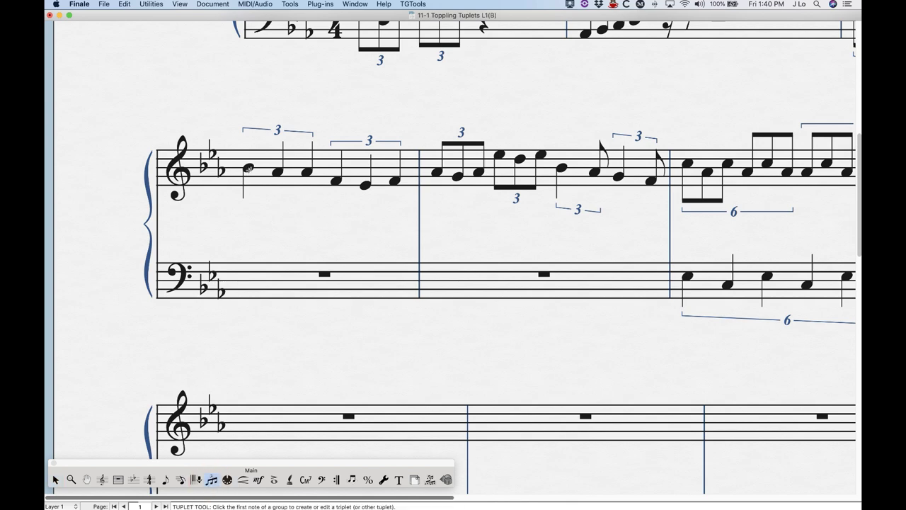
pyautogui.click(248, 169)
pyautogui.rightClick(278, 142)
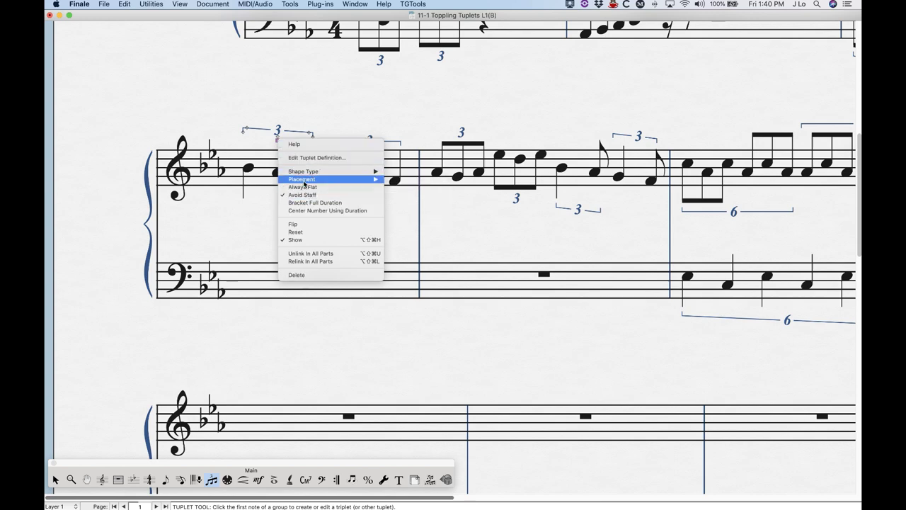
pyautogui.moveTo(302, 181)
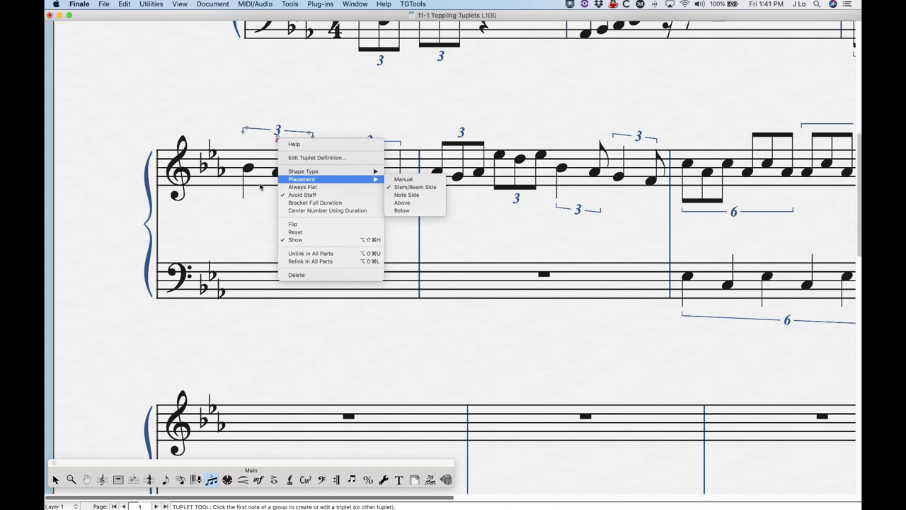
pyautogui.click(242, 212)
# - Set the placement of the first treble triplet in the second system to Manual in its tuplet definition
pyautogui.click(277, 141)
pyautogui.doubleClick(278, 142)
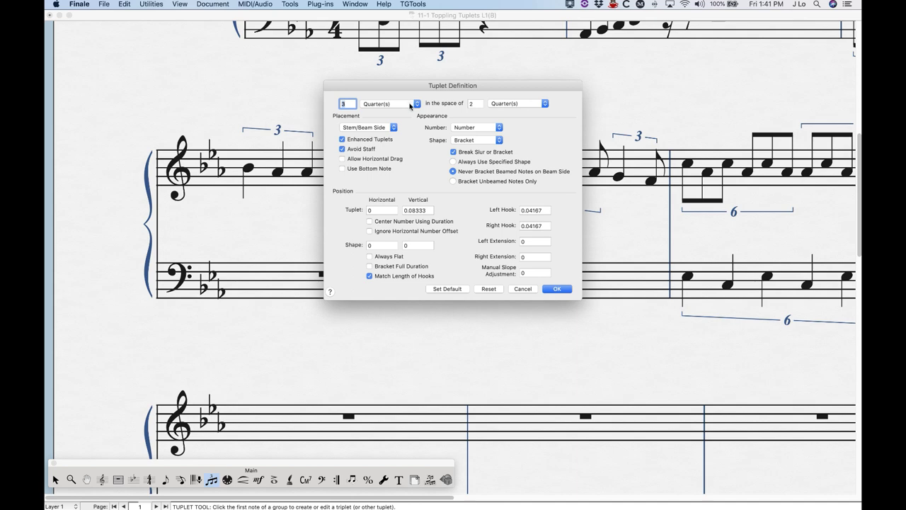
pyautogui.moveTo(468, 85); pyautogui.dragTo(494, 88)
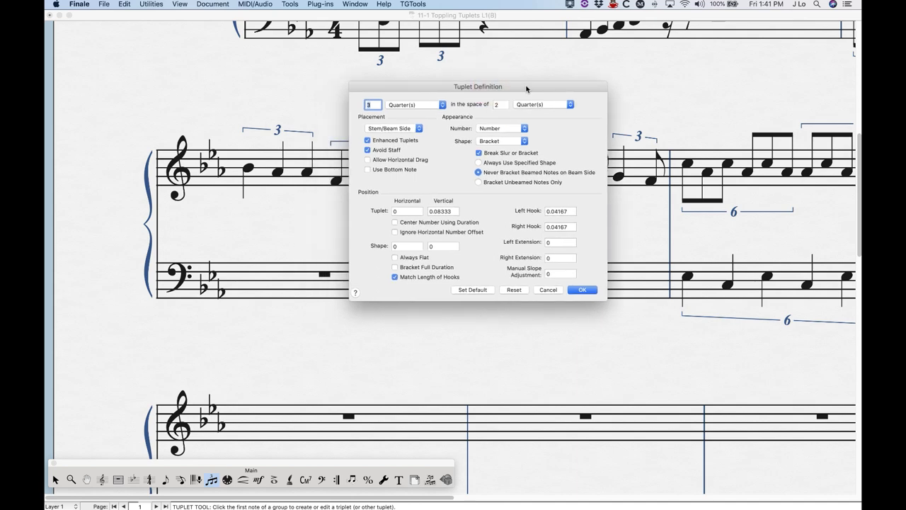
pyautogui.click(414, 128)
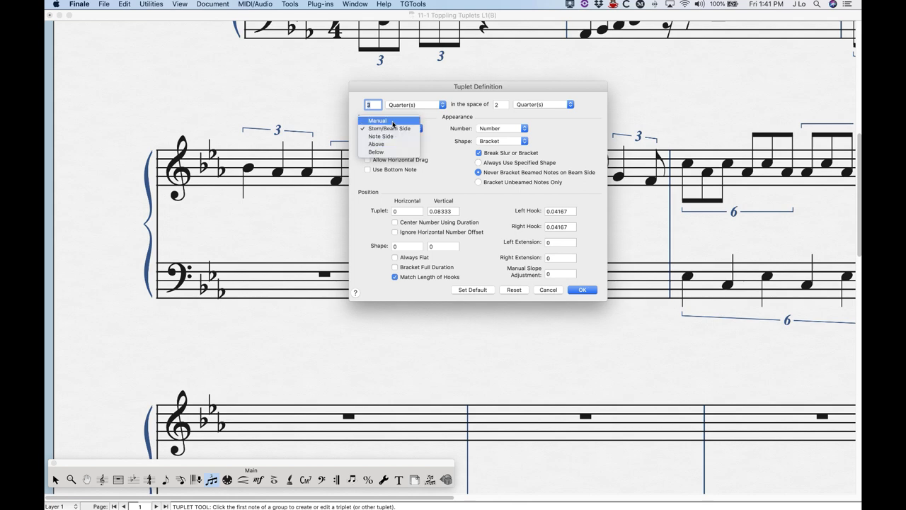
pyautogui.click(393, 122)
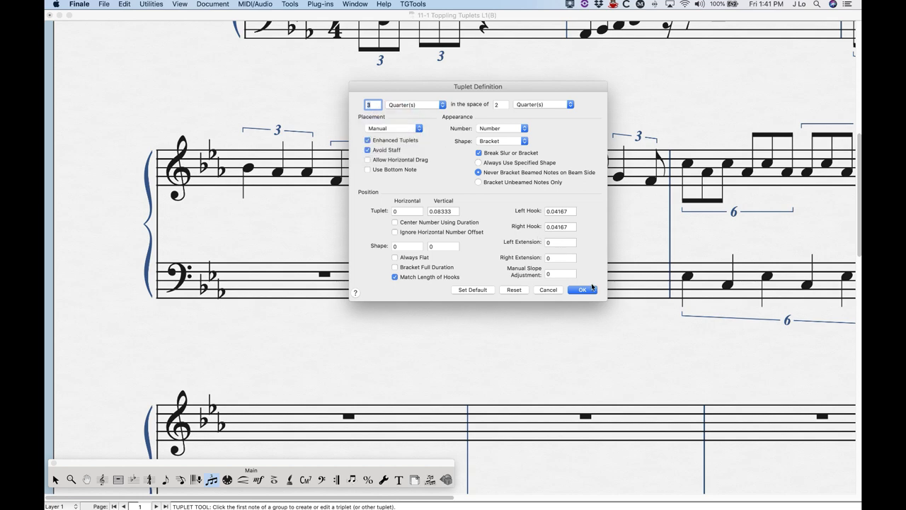
pyautogui.click(577, 289)
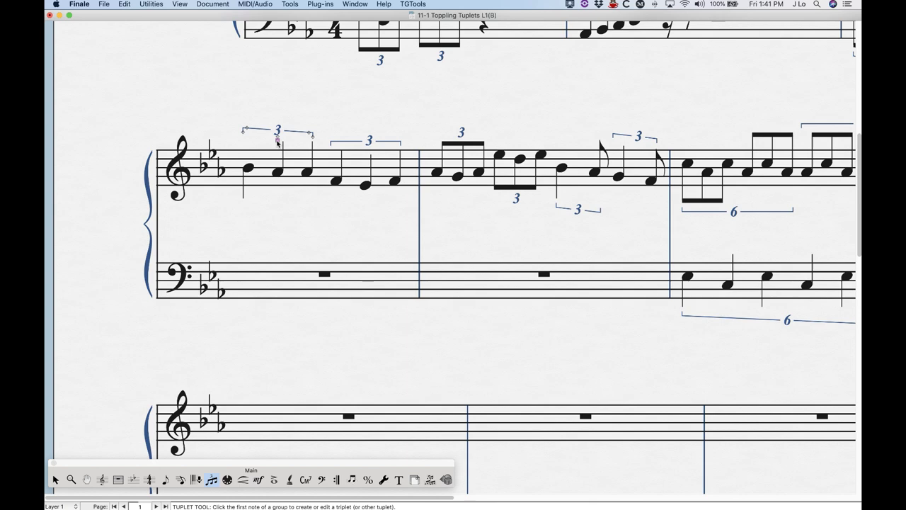
# - Change the first treble triplet's placement to Note Side in its tuplet definition
pyautogui.doubleClick(277, 140)
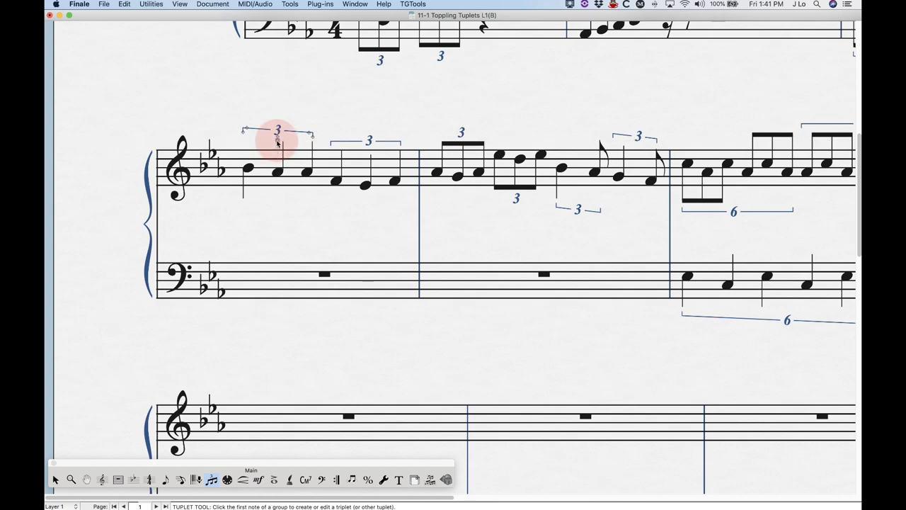
pyautogui.click(392, 129)
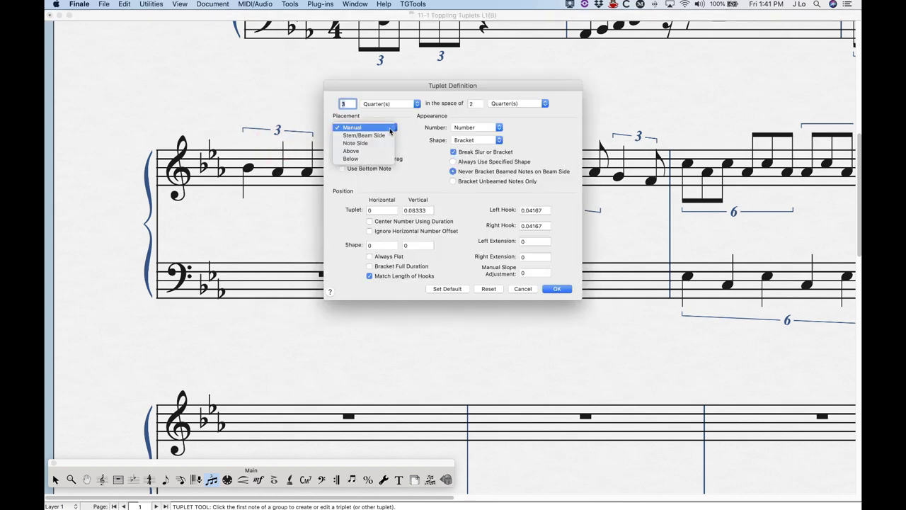
pyautogui.click(382, 136)
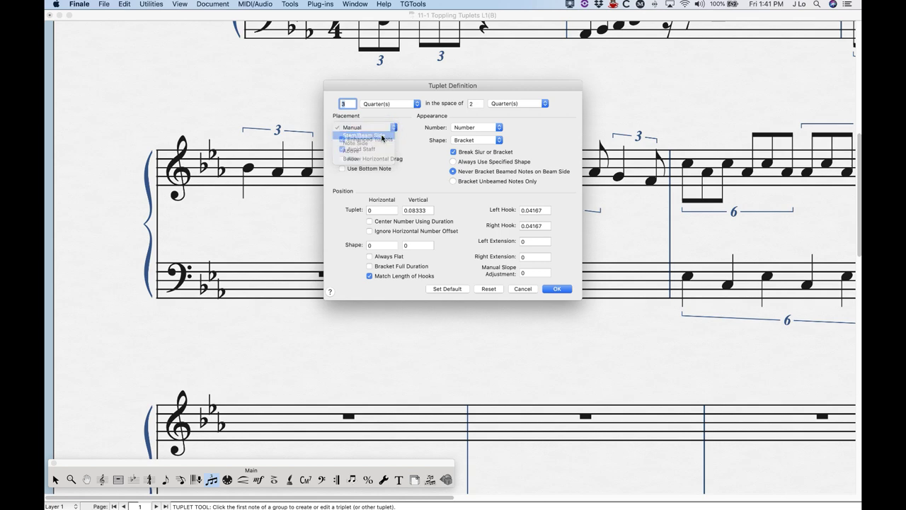
pyautogui.click(391, 129)
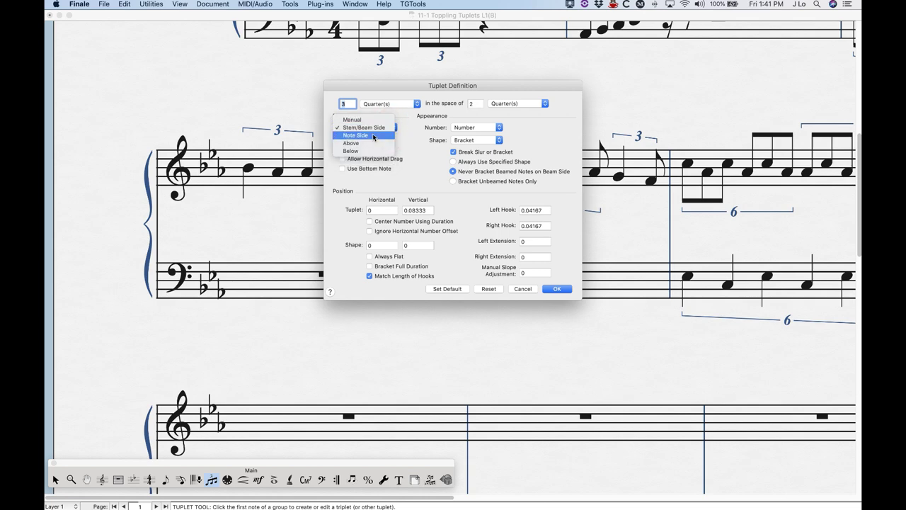
pyautogui.click(378, 135)
pyautogui.click(557, 289)
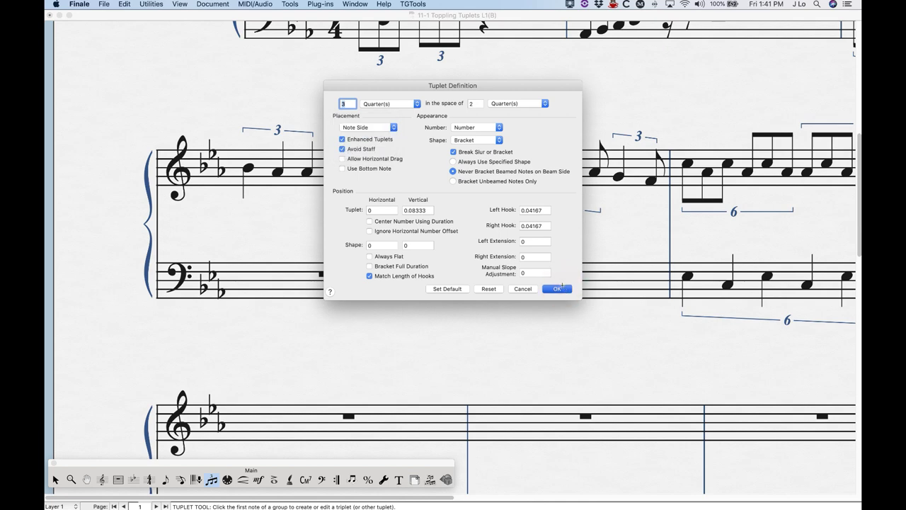
# - Set the placement of the second treble triplet in the second system's first measure to Note Side
pyautogui.click(336, 179)
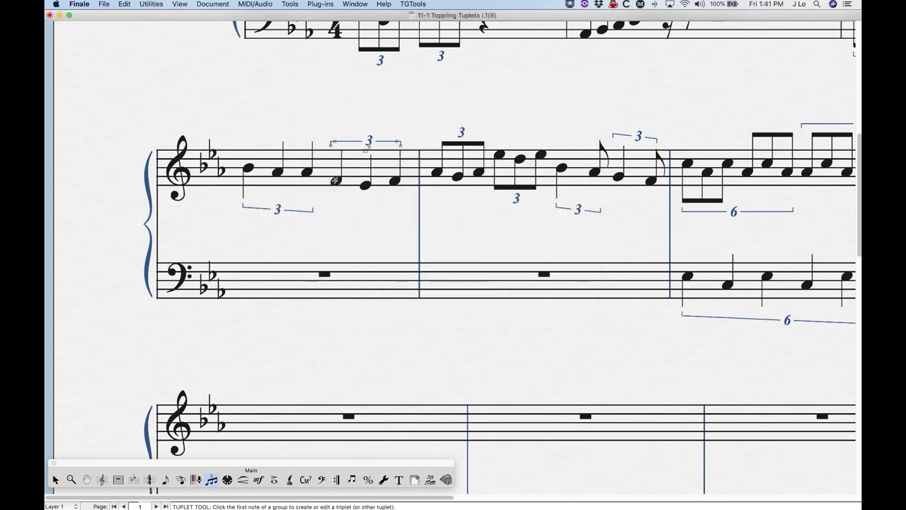
pyautogui.rightClick(366, 153)
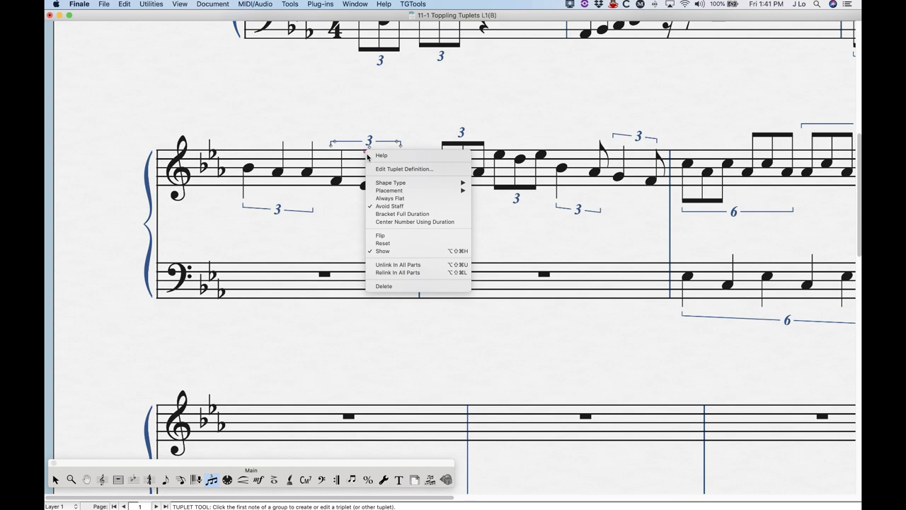
pyautogui.moveTo(390, 190)
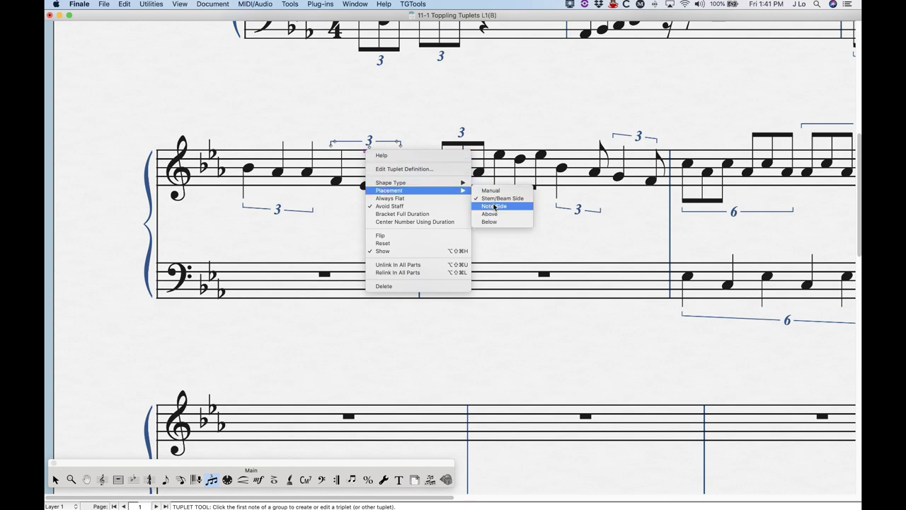
pyautogui.press('Return')
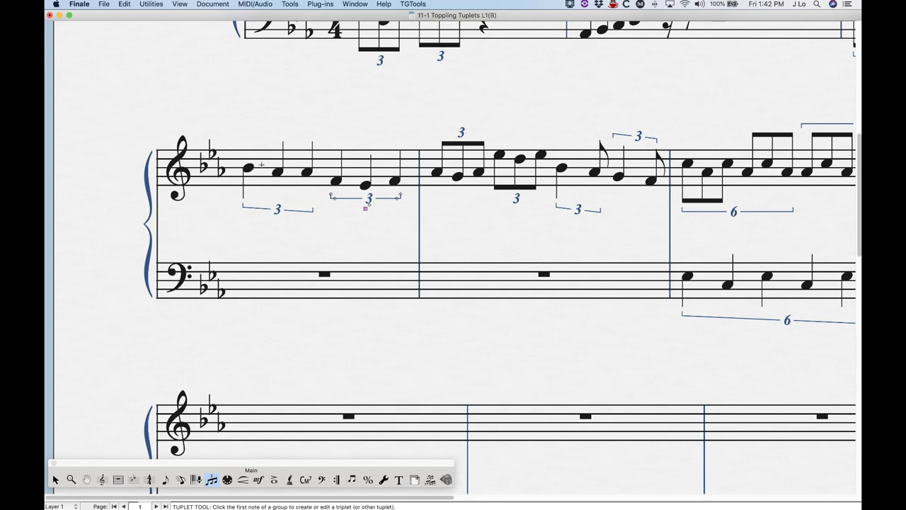
# - Set the first treble triplet's placement to Above and the second treble triplet's placement to Below
pyautogui.rightClick(277, 217)
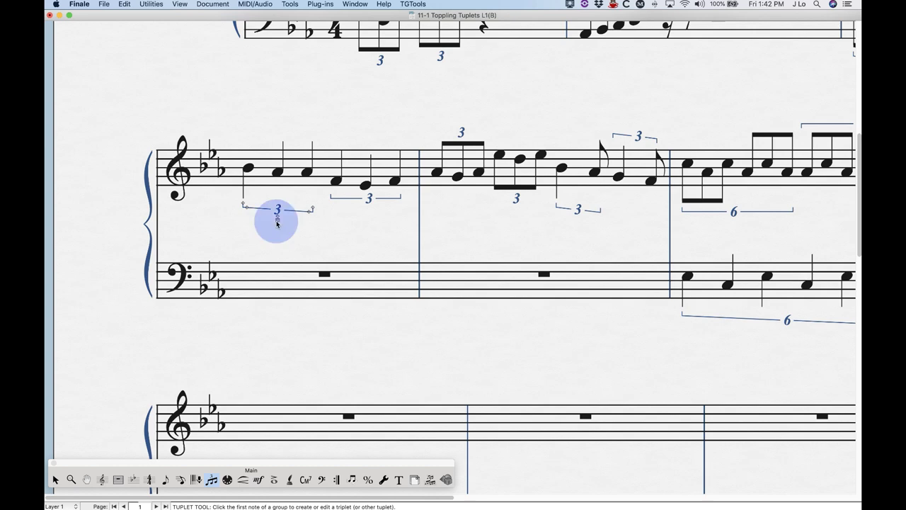
pyautogui.moveTo(305, 262)
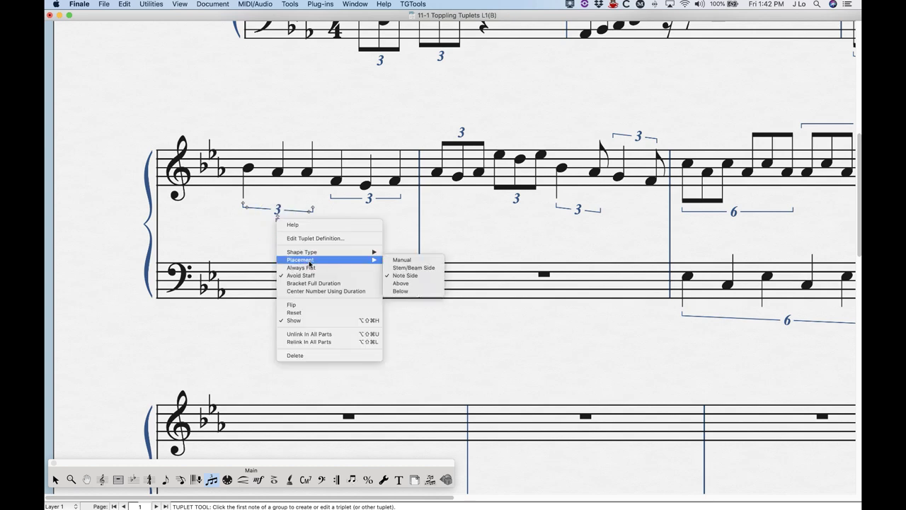
pyautogui.click(425, 283)
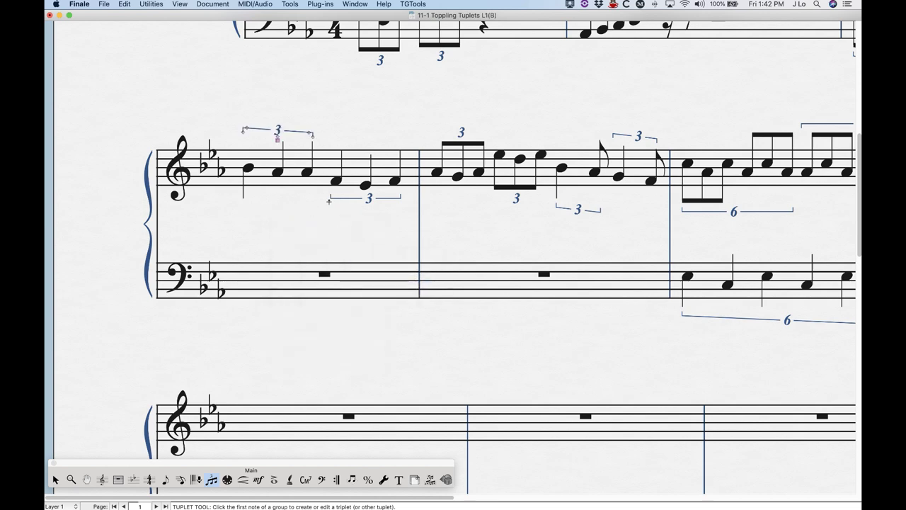
pyautogui.click(337, 181)
pyautogui.rightClick(367, 209)
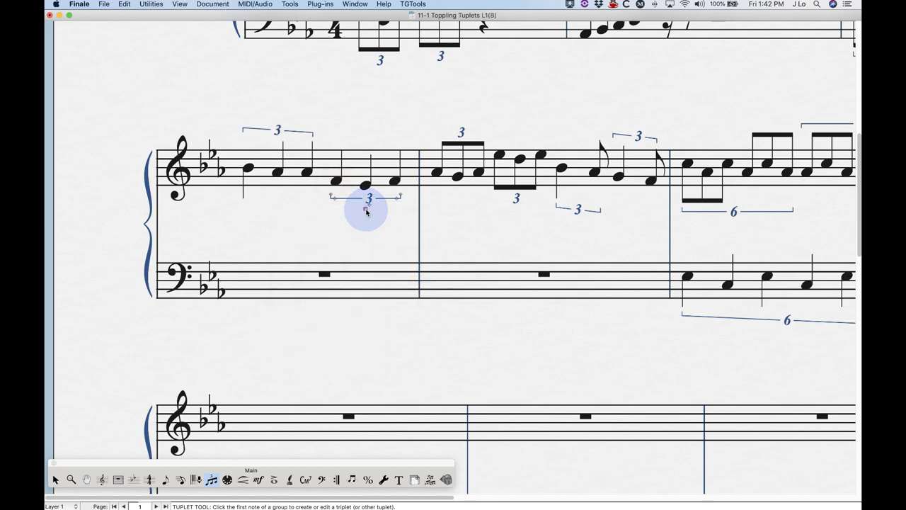
pyautogui.moveTo(397, 248)
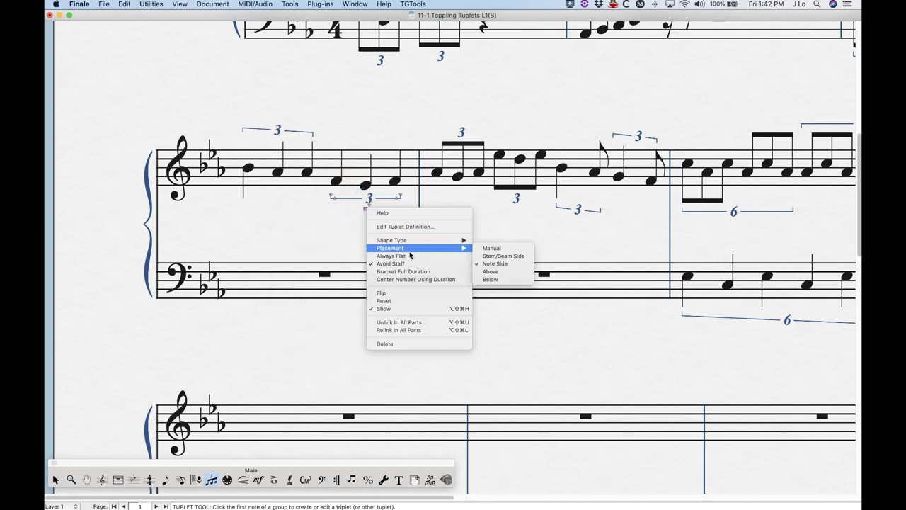
pyautogui.click(491, 278)
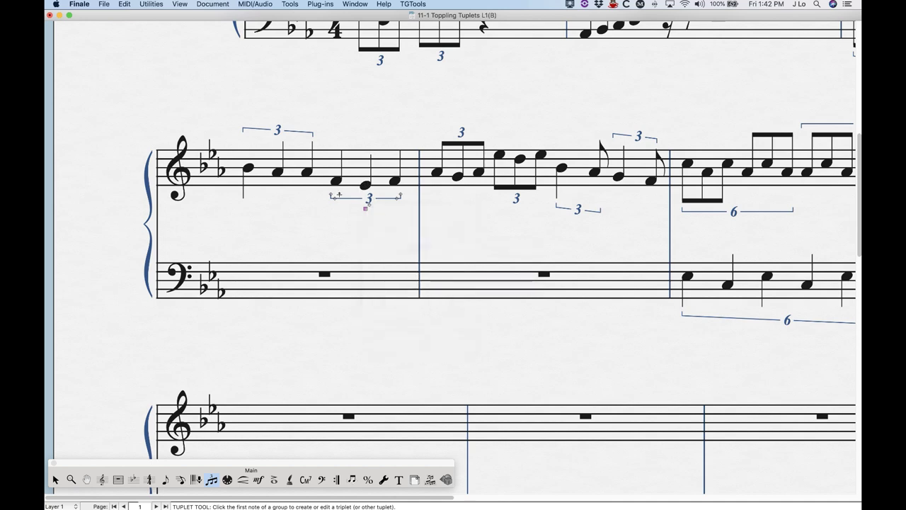
# - Return the second and first treble triplets in the second system's first measure to Stem/Beam Side placement
pyautogui.rightClick(366, 210)
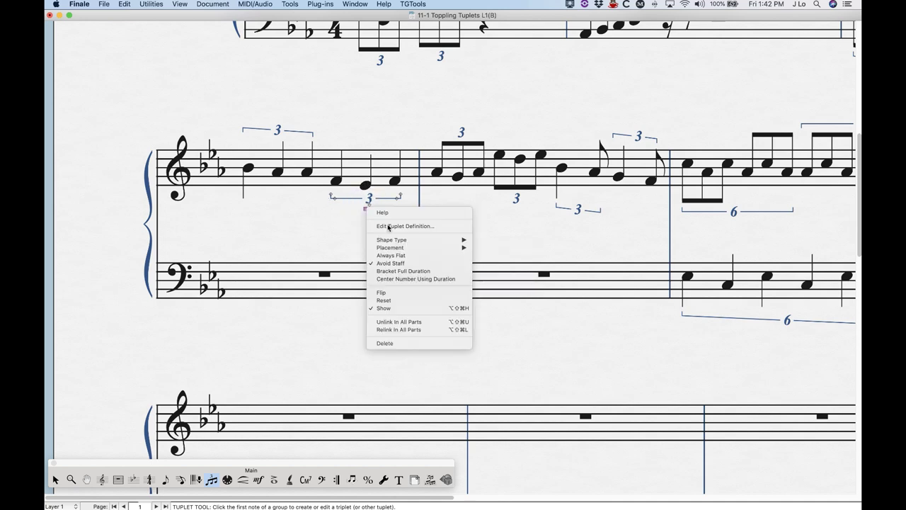
pyautogui.moveTo(397, 249)
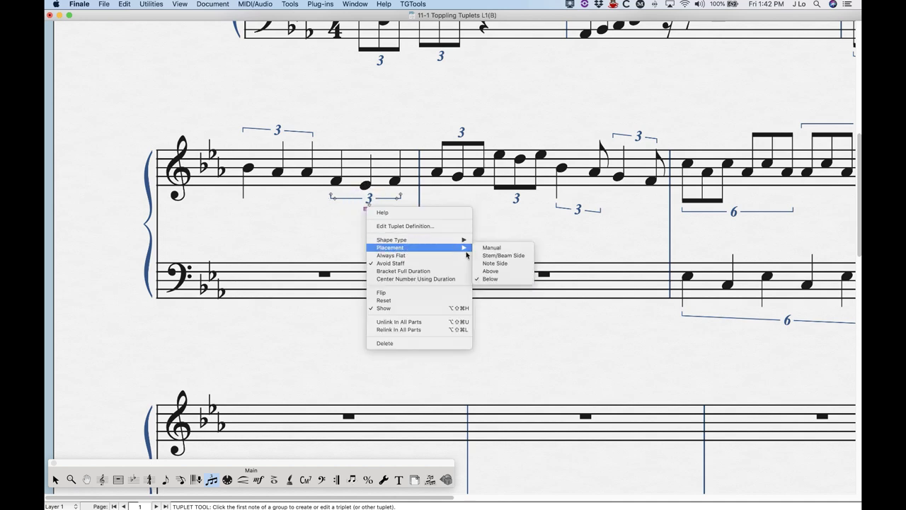
pyautogui.click(505, 256)
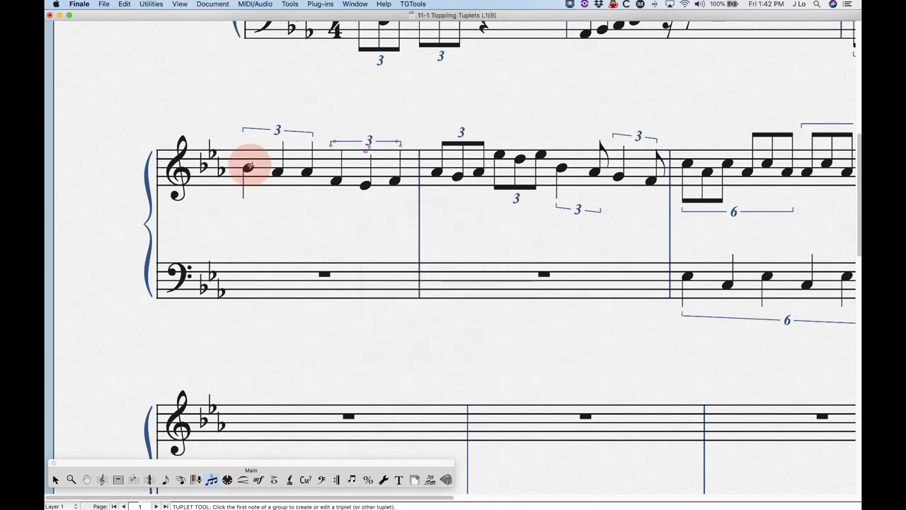
pyautogui.rightClick(277, 141)
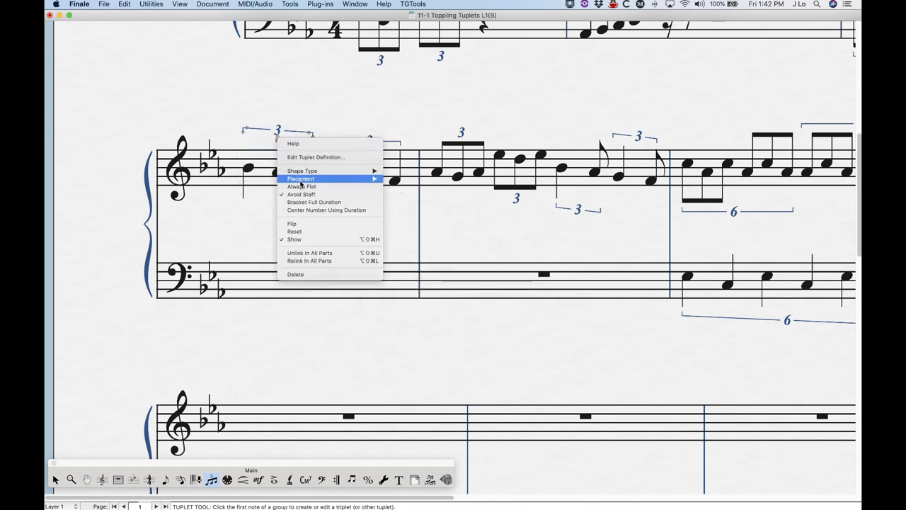
pyautogui.moveTo(354, 179)
pyautogui.click(407, 186)
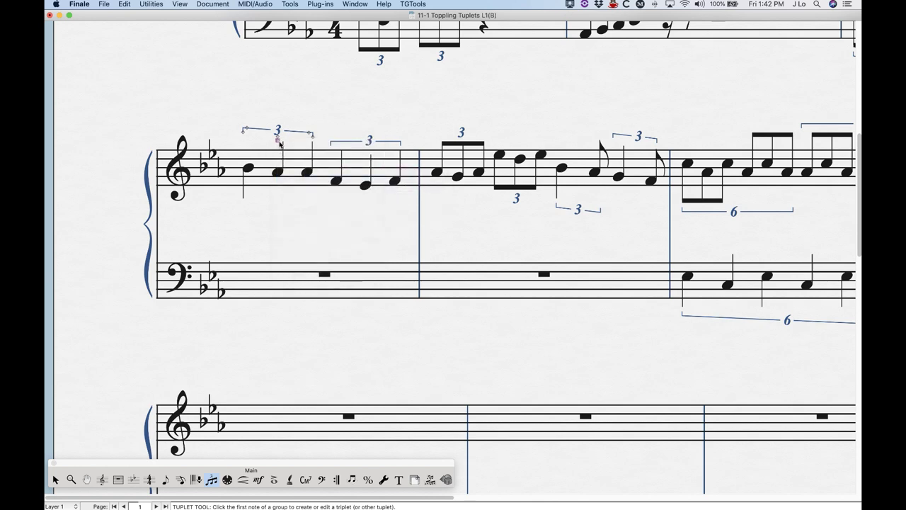
# - Set the second treble triplet in the second system's first measure to Note Side placement
pyautogui.click(338, 176)
pyautogui.click(365, 152)
pyautogui.rightClick(366, 153)
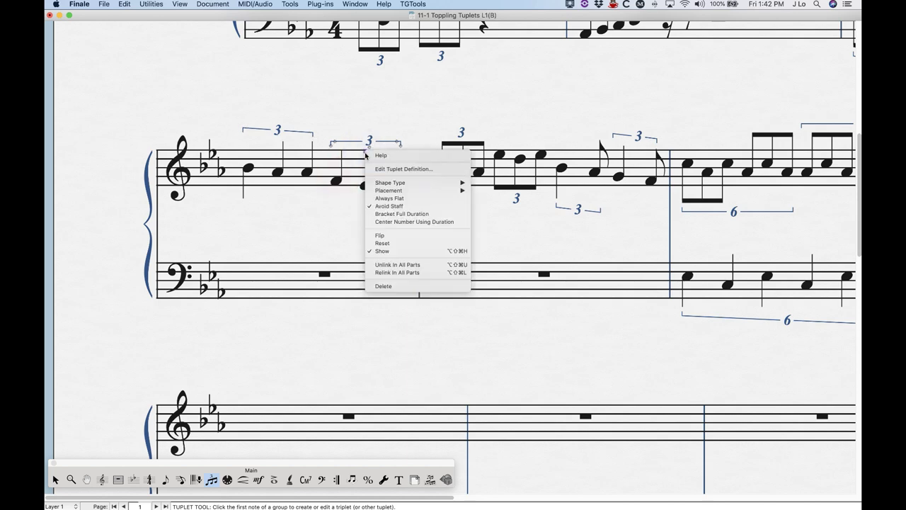
pyautogui.moveTo(392, 191)
pyautogui.click(494, 206)
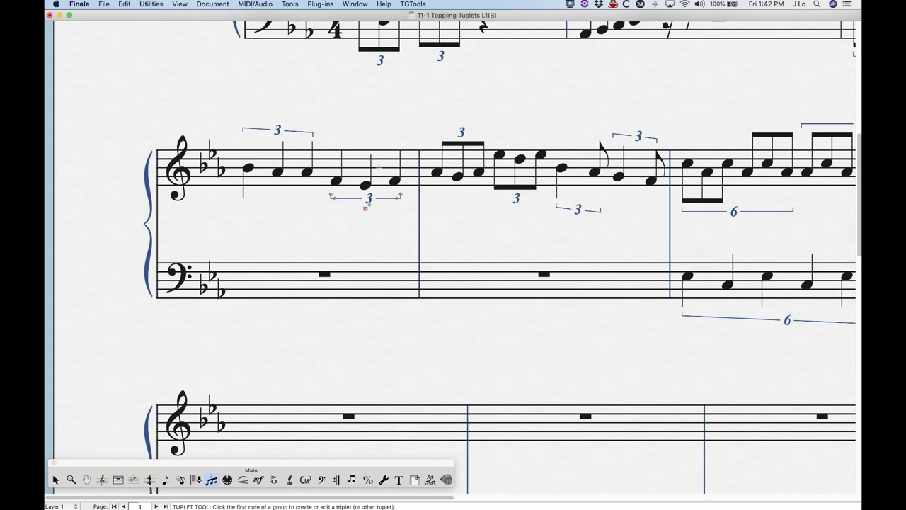
# - Transpose the treble notes in the second system's first measure up and down by octaves and steps, ending with the first note on C
pyautogui.click(55, 479)
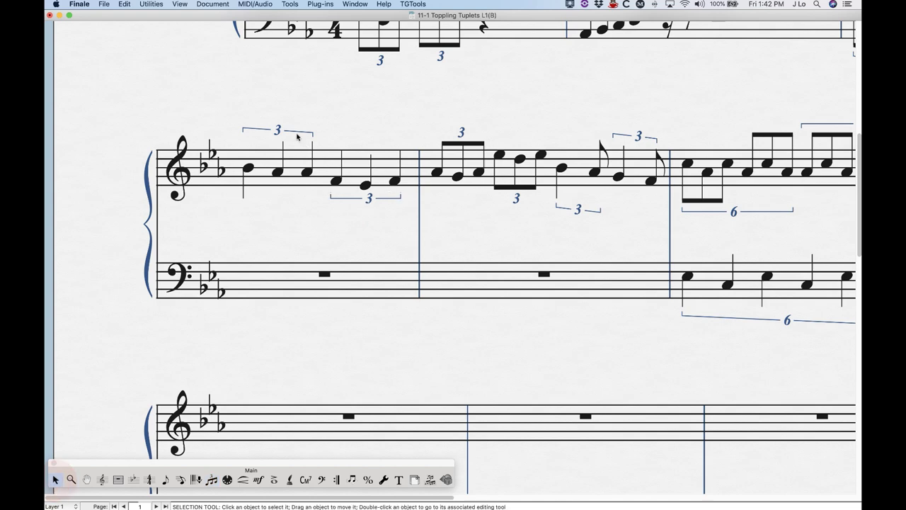
pyautogui.click(320, 159)
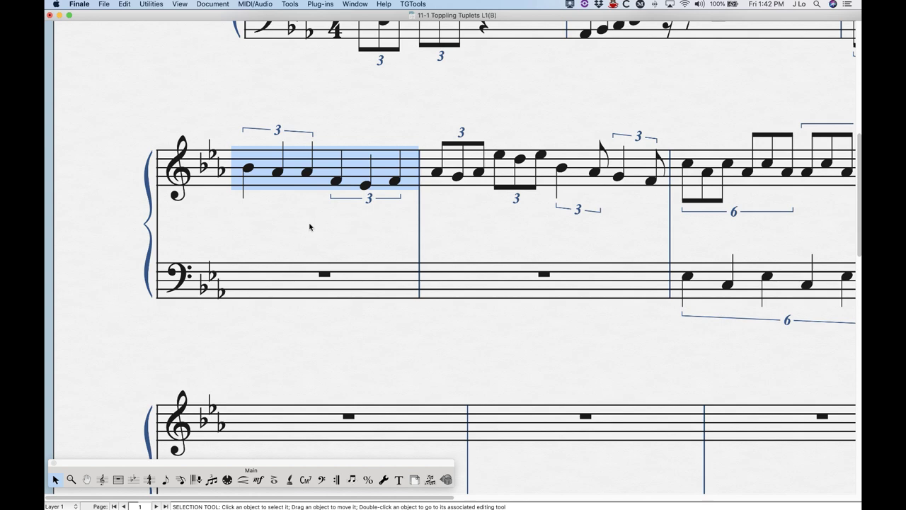
pyautogui.press('9')
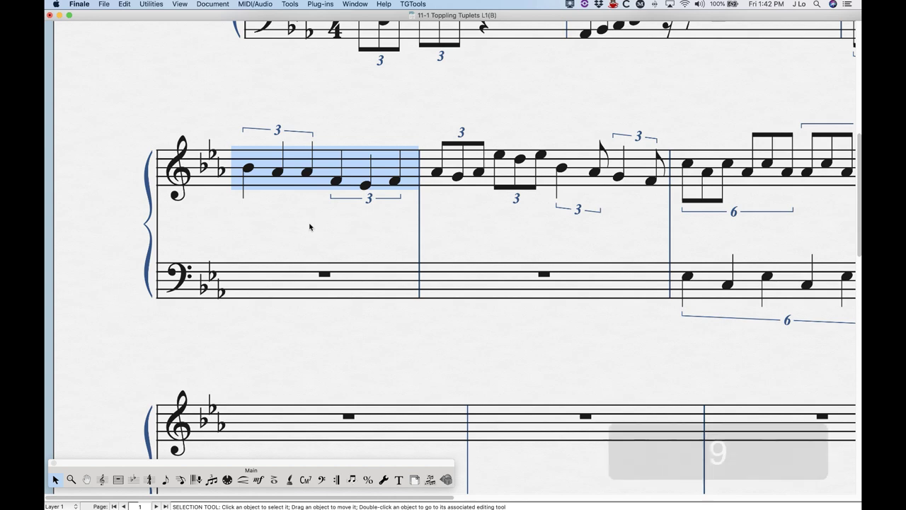
pyautogui.press('8')
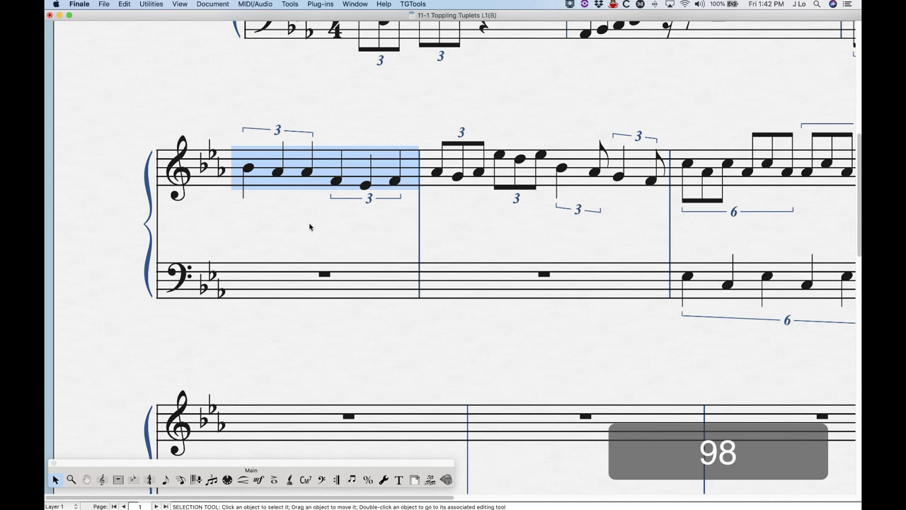
pyautogui.press('7')
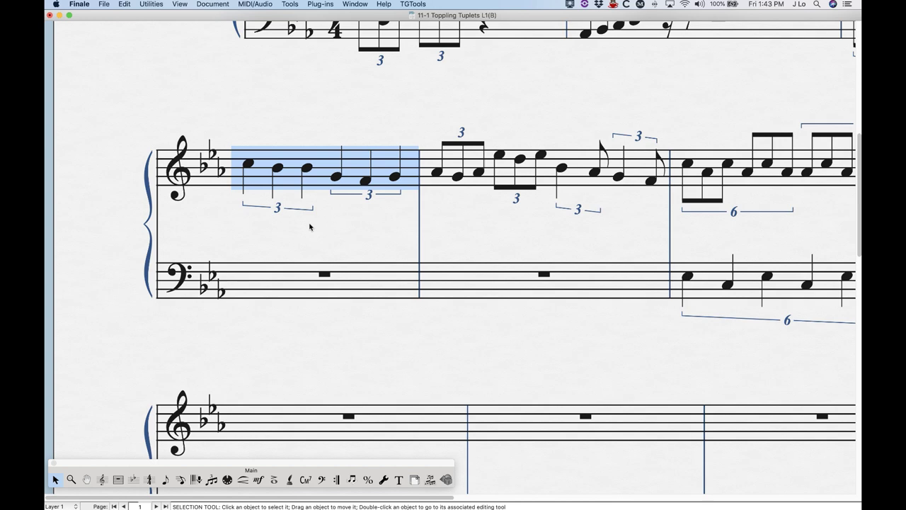
pyautogui.press('6')
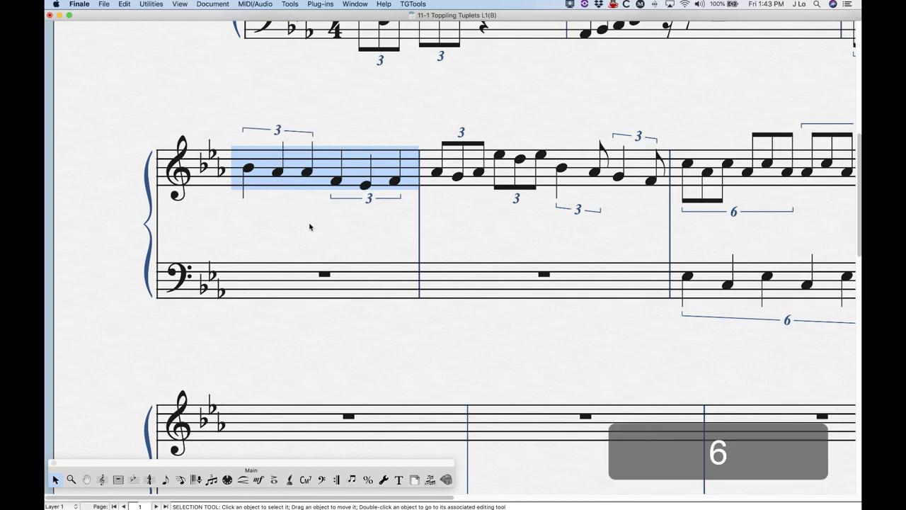
pyautogui.press('6')
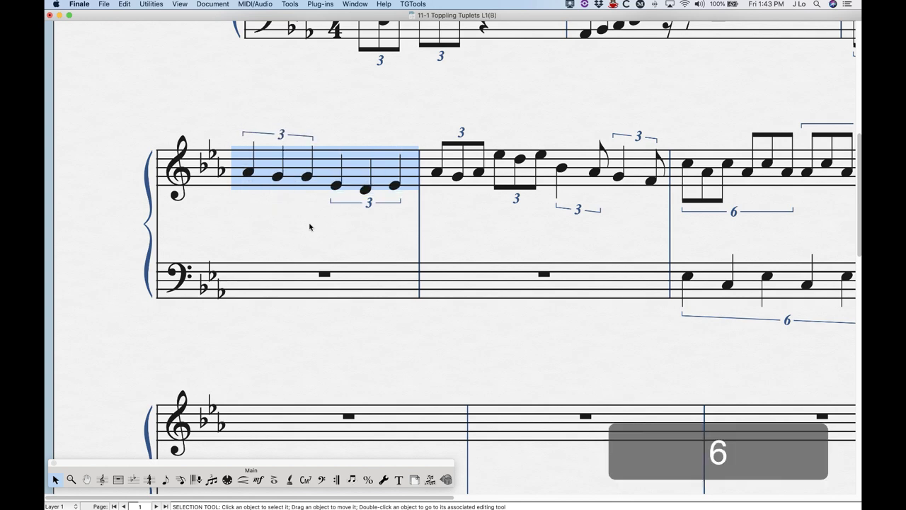
pyautogui.press('7')
pyautogui.press('7')
pyautogui.press('7')
pyautogui.press('7')
pyautogui.press('7')
pyautogui.press('7')
pyautogui.press('7')
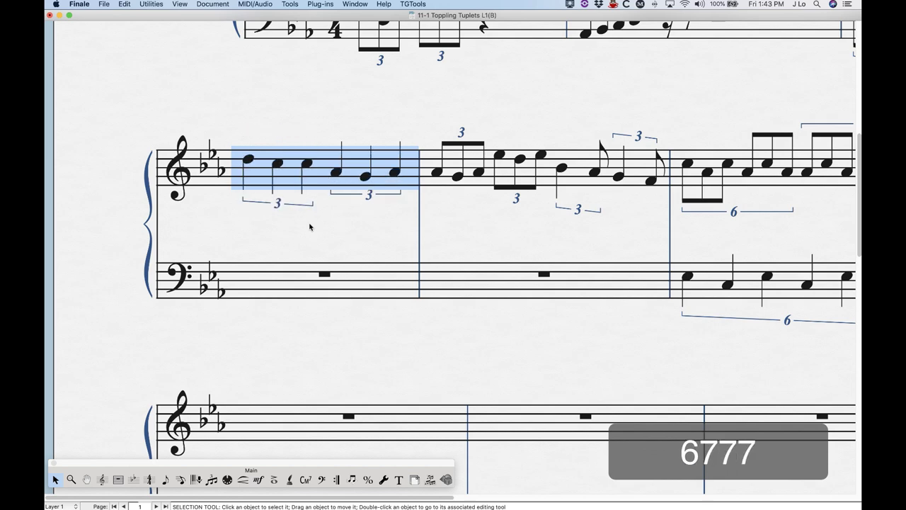
pyautogui.press('6')
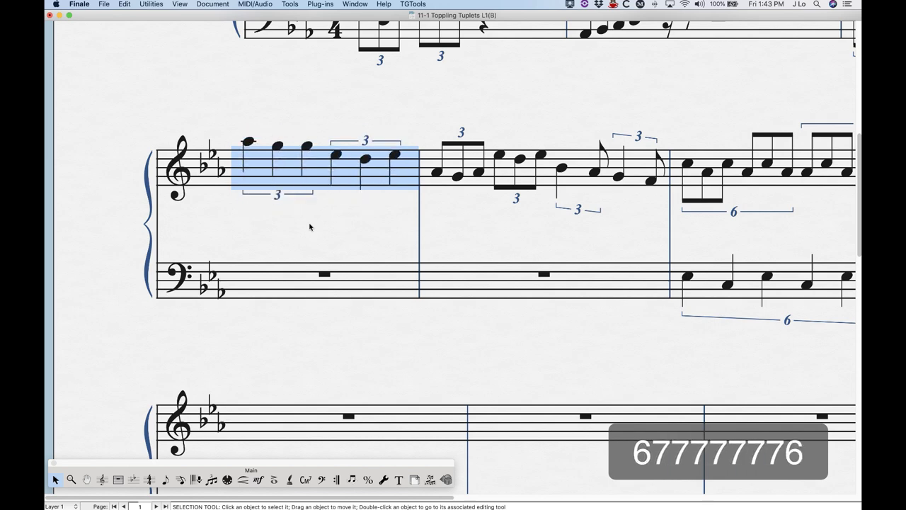
pyautogui.press('6')
pyautogui.press('6')
pyautogui.press('6')
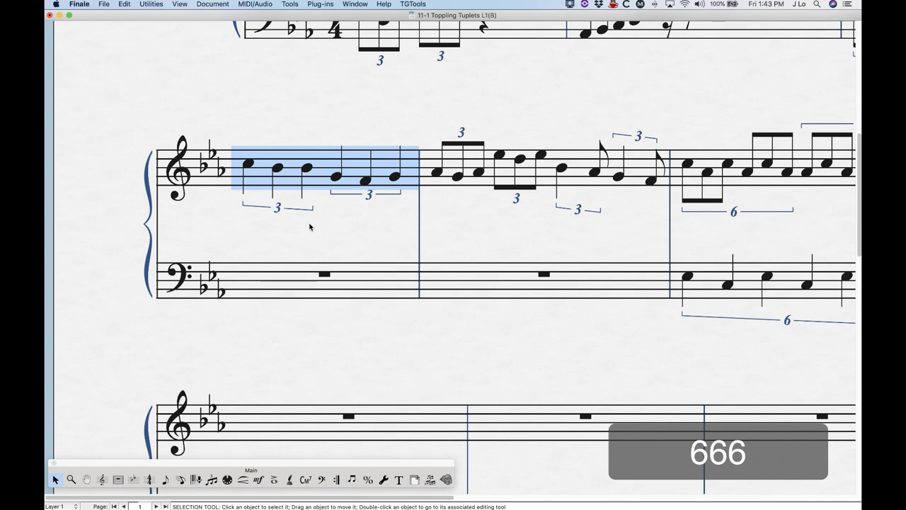
pyautogui.press('7')
pyautogui.press('7')
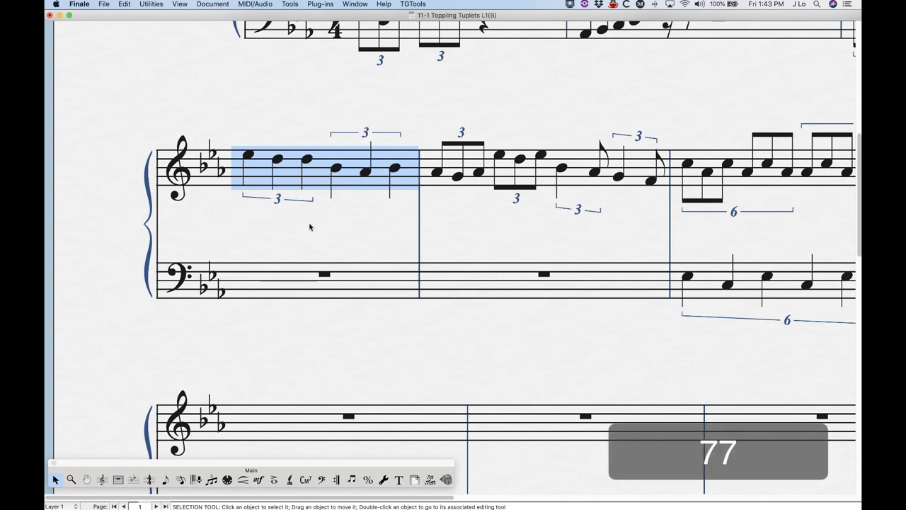
pyautogui.press('7')
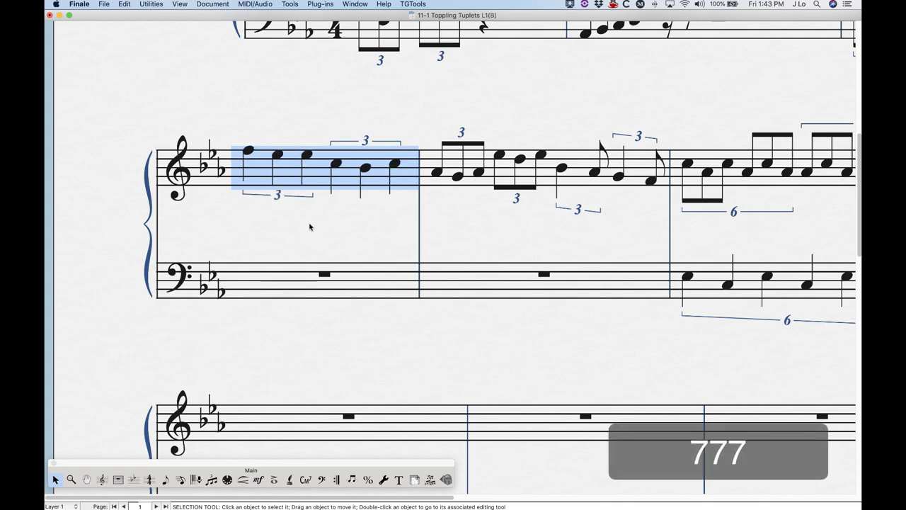
pyautogui.press('7')
pyautogui.press('7')
pyautogui.press('7')
pyautogui.press('7')
pyautogui.press('7')
pyautogui.press('6')
pyautogui.press('6')
pyautogui.press('6')
pyautogui.press('6')
pyautogui.press('6')
pyautogui.press('6')
pyautogui.press('7')
pyautogui.press('6')
pyautogui.press('6')
pyautogui.press('6')
pyautogui.press('6')
pyautogui.press('7')
pyautogui.press('7')
pyautogui.press('7')
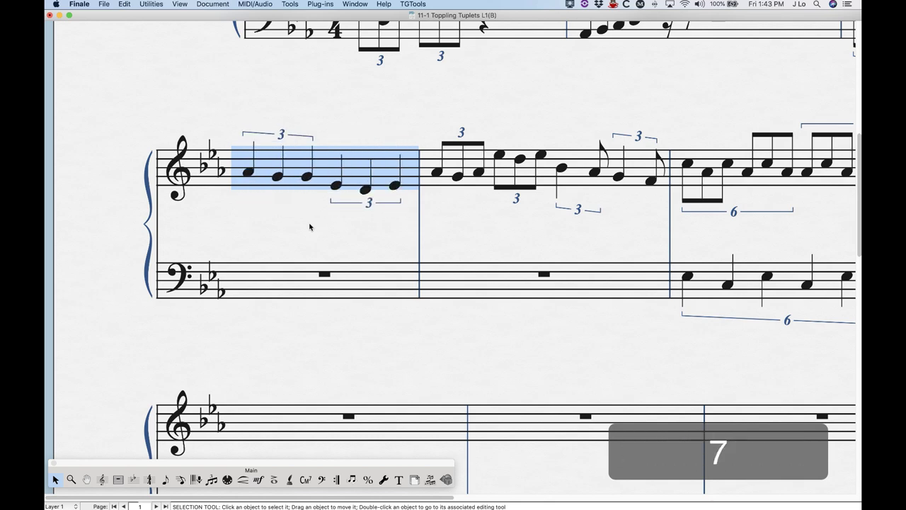
pyautogui.press('7')
pyautogui.press('7')
pyautogui.press('7')
pyautogui.press('7')
pyautogui.press('6')
pyautogui.press('6')
pyautogui.press('6')
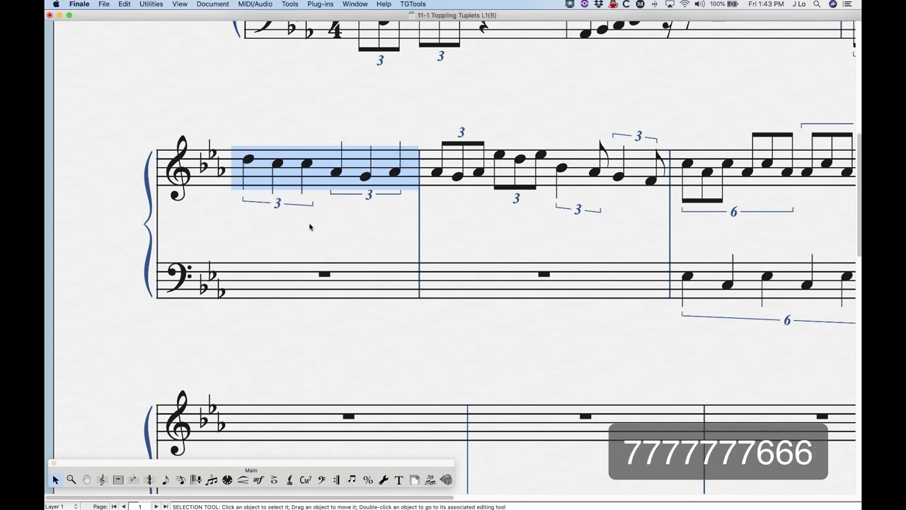
pyautogui.press('7')
pyautogui.press('6')
pyautogui.press('6')
pyautogui.press('6')
pyautogui.press('7')
pyautogui.press('7')
pyautogui.press('7')
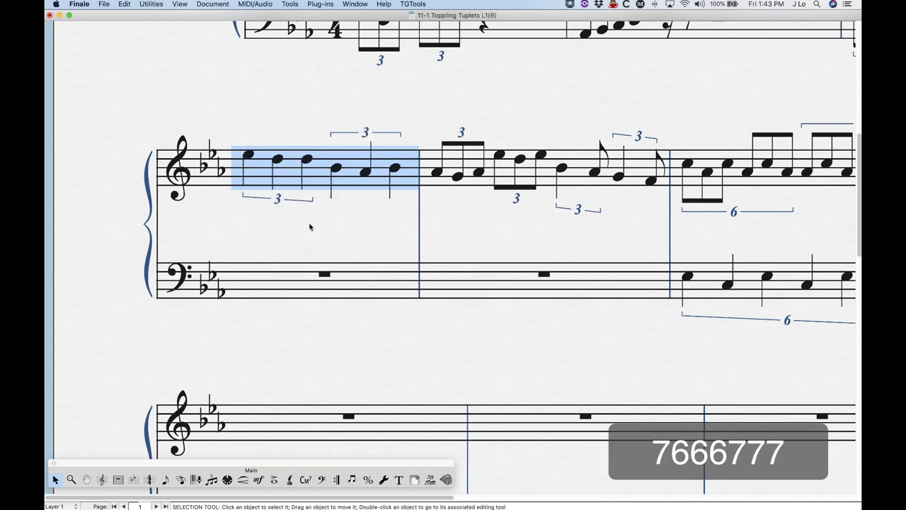
pyautogui.press('6')
pyautogui.press('6')
# - Set the first treble triplet's placement to Above and the second's to Below in the second system's first measure
pyautogui.click(206, 480)
pyautogui.click(253, 179)
pyautogui.rightClick(276, 219)
pyautogui.moveTo(333, 256)
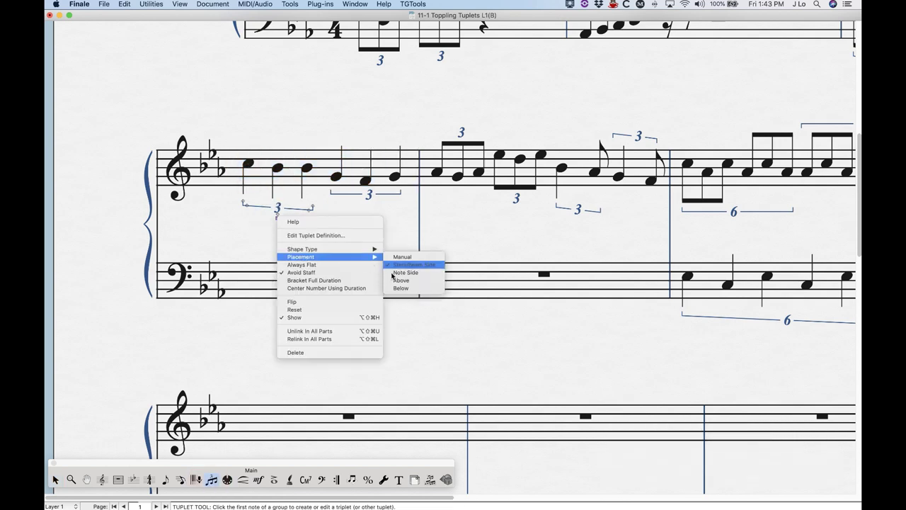
pyautogui.click(400, 280)
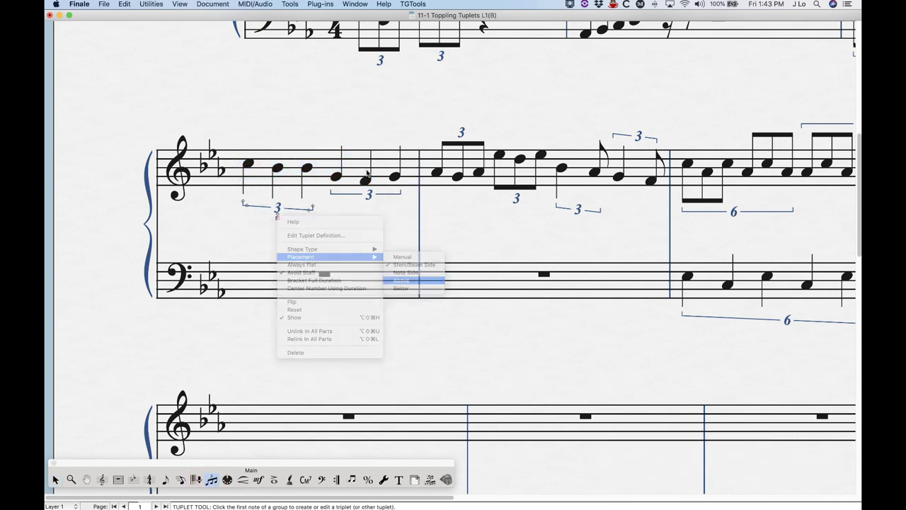
pyautogui.rightClick(366, 207)
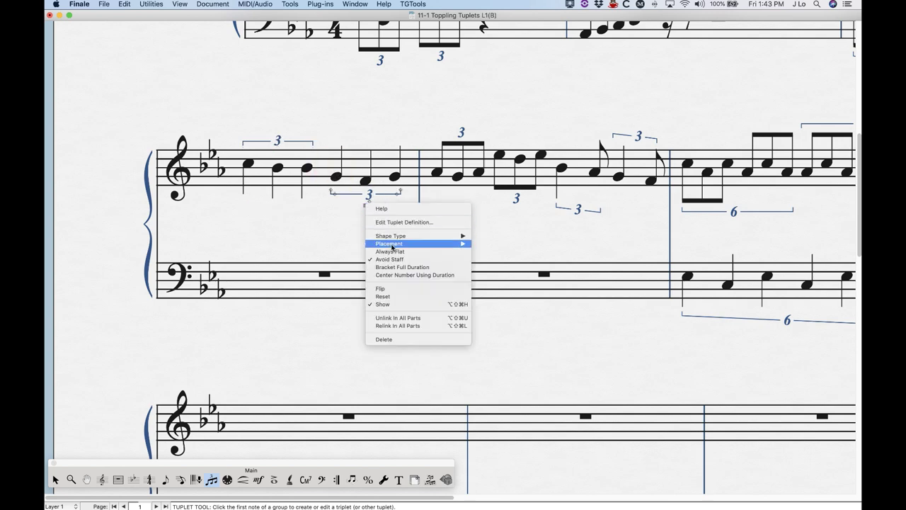
pyautogui.moveTo(431, 244)
pyautogui.click(498, 275)
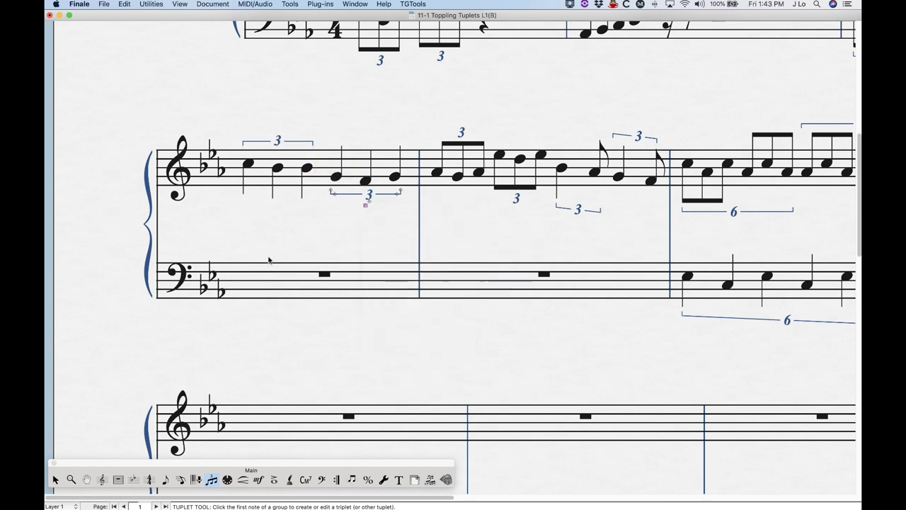
# - Transpose the second system's first treble measure up and down by step, ending with the first note on E-flat
pyautogui.click(56, 479)
pyautogui.click(315, 171)
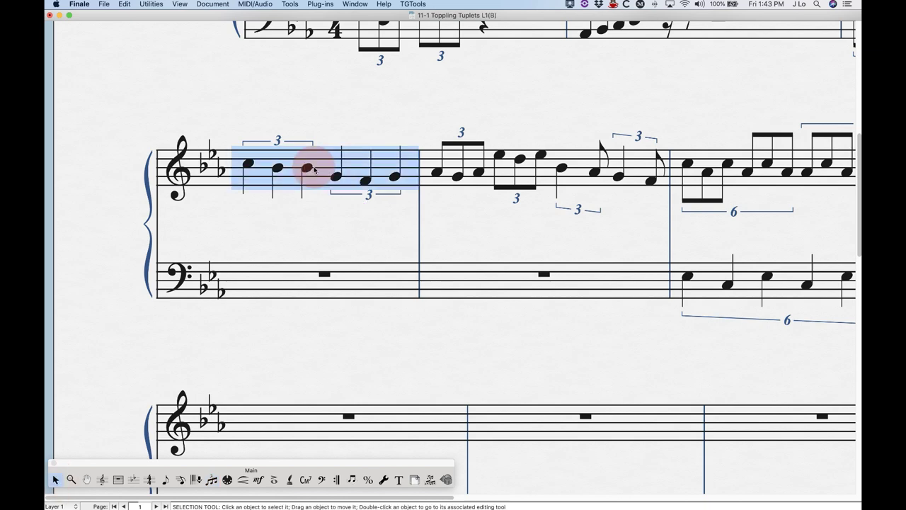
pyautogui.press('7')
pyautogui.press('7')
pyautogui.press('7')
pyautogui.press('7')
pyautogui.press('7')
pyautogui.press('7')
pyautogui.press('7')
pyautogui.press('7')
pyautogui.press('7')
pyautogui.press('7')
pyautogui.press('7')
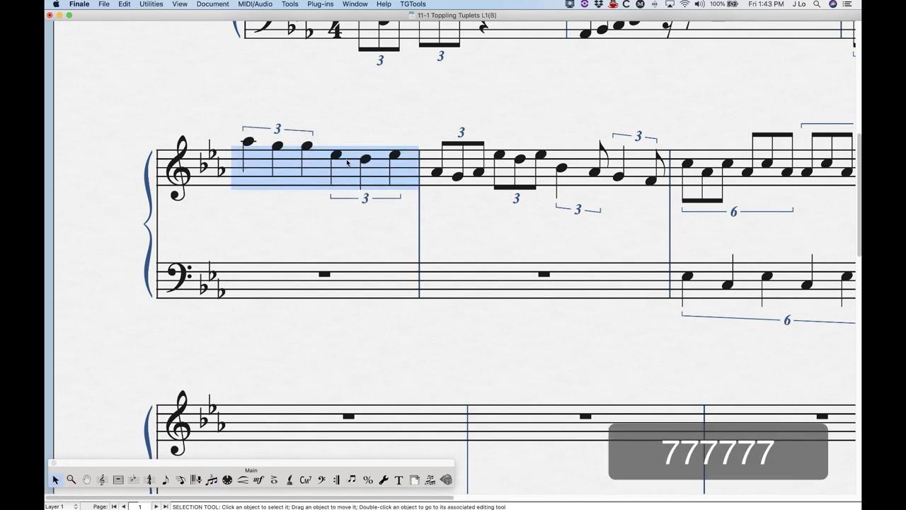
pyautogui.press('6')
pyautogui.press('6')
pyautogui.press('6')
pyautogui.press('6')
pyautogui.press('6')
pyautogui.press('6')
pyautogui.press('6')
pyautogui.press('6')
pyautogui.press('6')
pyautogui.press('6')
pyautogui.press('6')
pyautogui.press('6')
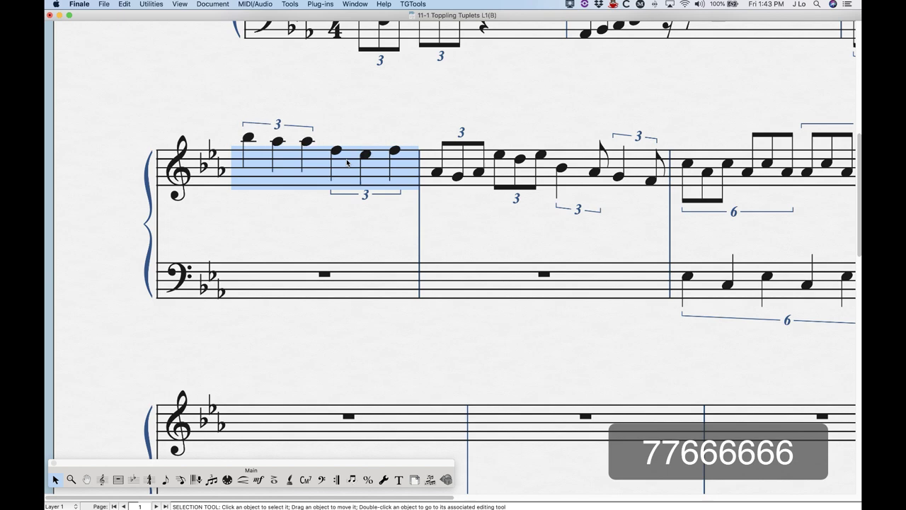
pyautogui.press('6')
pyautogui.press('6')
pyautogui.press('6')
pyautogui.press('6')
pyautogui.press('6')
pyautogui.press('7')
pyautogui.press('7')
pyautogui.press('7')
pyautogui.press('7')
pyautogui.press('7')
pyautogui.press('7')
pyautogui.press('7')
pyautogui.press('7')
pyautogui.press('7')
pyautogui.press('7')
pyautogui.press('7')
pyautogui.press('7')
pyautogui.press('7')
pyautogui.press('7')
pyautogui.press('7')
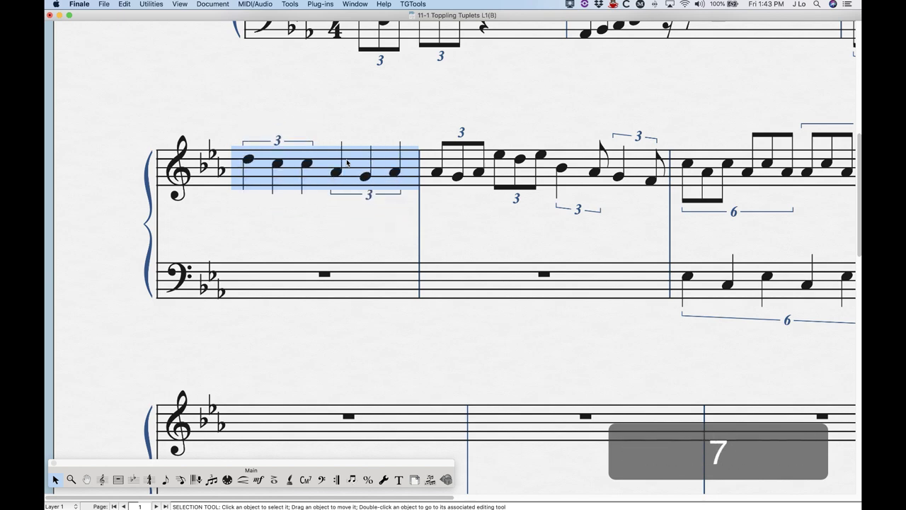
pyautogui.press('6')
pyautogui.press('6')
pyautogui.press('6')
pyautogui.press('6')
pyautogui.press('6')
pyautogui.press('6')
pyautogui.press('6')
pyautogui.press('6')
pyautogui.press('6')
pyautogui.press('6')
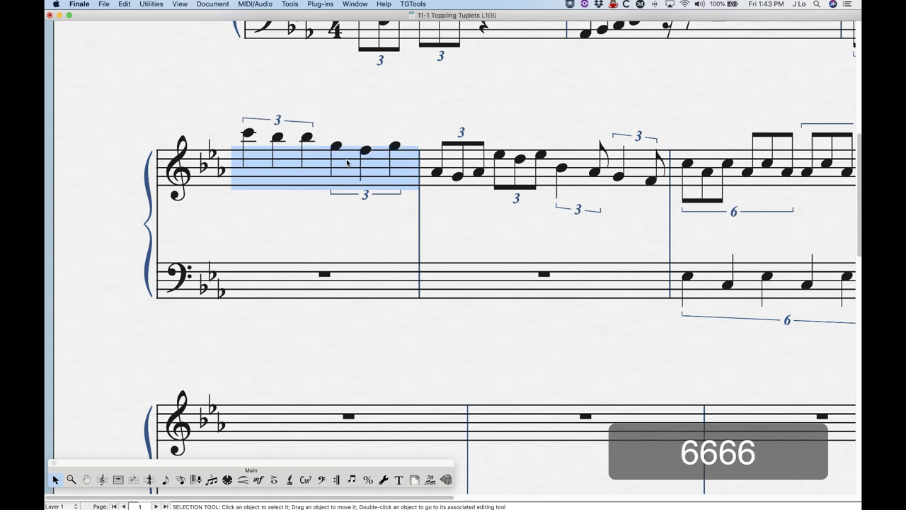
pyautogui.press('6')
pyautogui.press('6')
pyautogui.press('7')
pyautogui.press('6')
pyautogui.press('6')
pyautogui.press('7')
pyautogui.press('7')
pyautogui.press('7')
pyautogui.press('7')
pyautogui.press('6')
pyautogui.press('7')
pyautogui.press('7')
pyautogui.press('7')
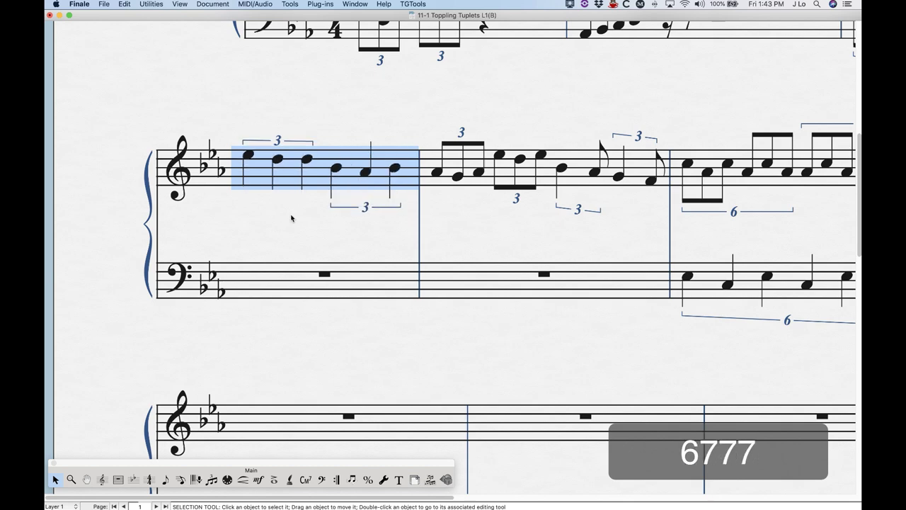
# - Set both treble triplets in the second system's first measure to Stem/Beam Side placement
pyautogui.click(211, 479)
pyautogui.click(251, 168)
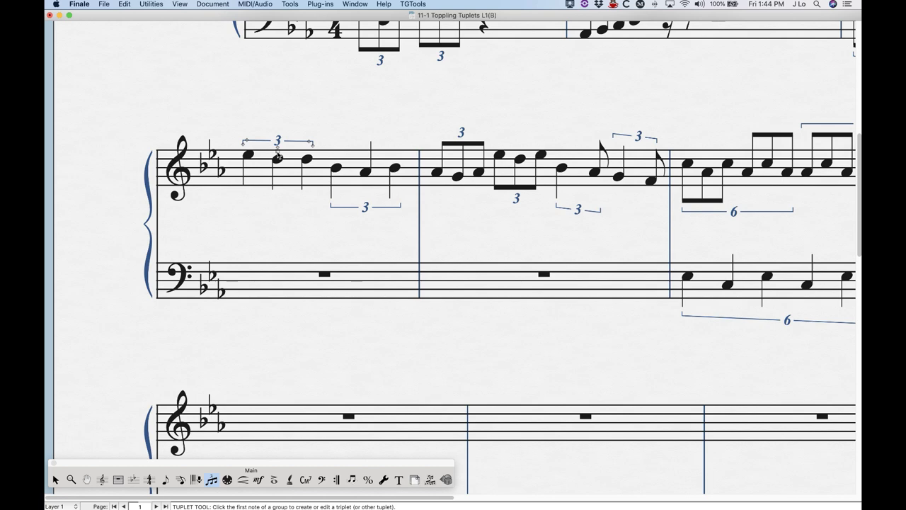
pyautogui.rightClick(278, 156)
pyautogui.moveTo(368, 191)
pyautogui.click(402, 198)
pyautogui.click(335, 169)
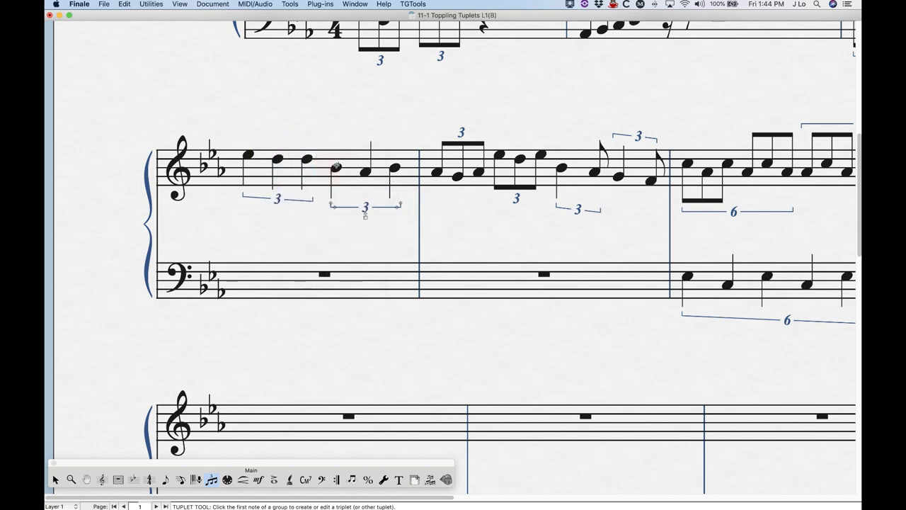
pyautogui.rightClick(366, 217)
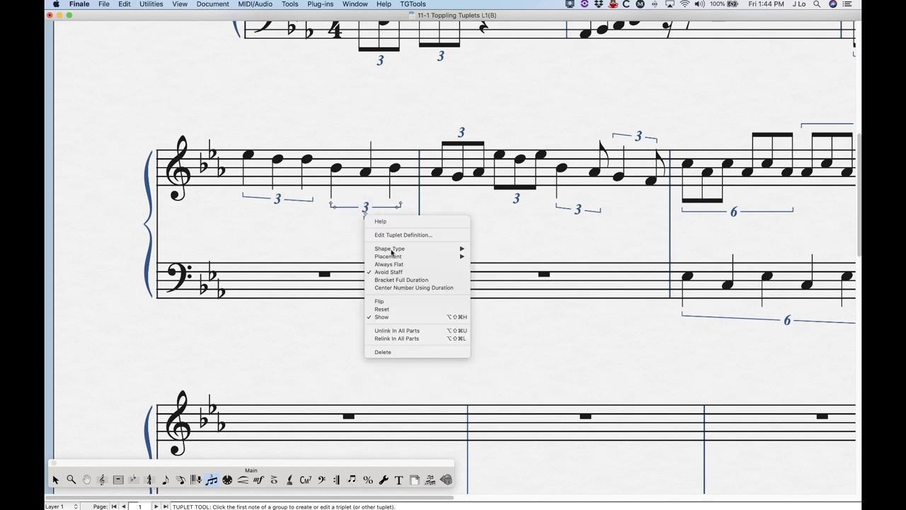
pyautogui.moveTo(395, 259)
pyautogui.click(501, 263)
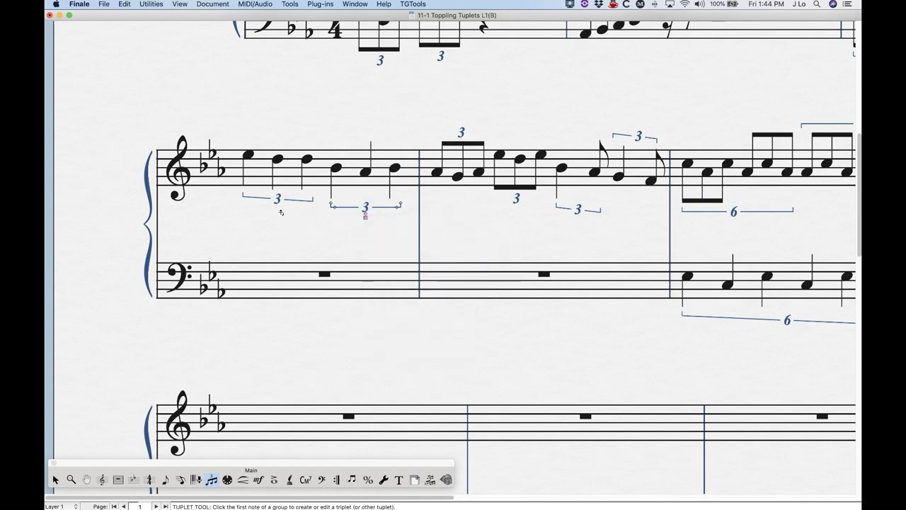
# - Flip the first treble triplet to the opposite side of the notes and back, and do the same with the second triplet
pyautogui.click(248, 157)
pyautogui.click(277, 209)
pyautogui.press('f')
pyautogui.press('f')
pyautogui.click(365, 217)
pyautogui.press('f')
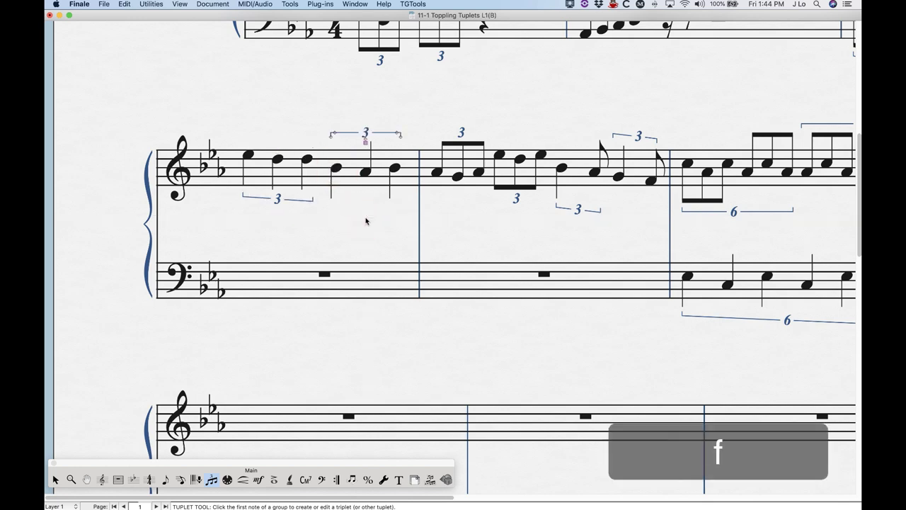
pyautogui.press('f')
# - Flip the second system's first treble triplet above the notes, check its placement option, and flip it back below
pyautogui.click(244, 155)
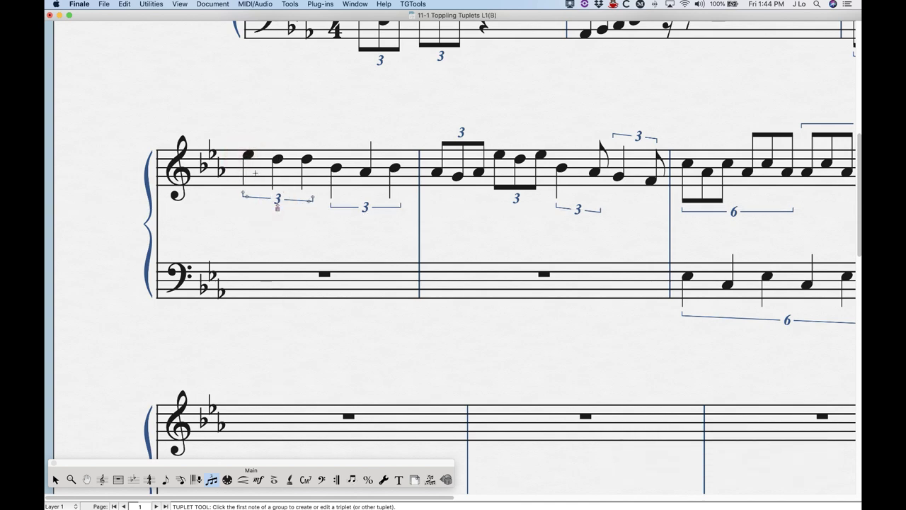
pyautogui.rightClick(276, 210)
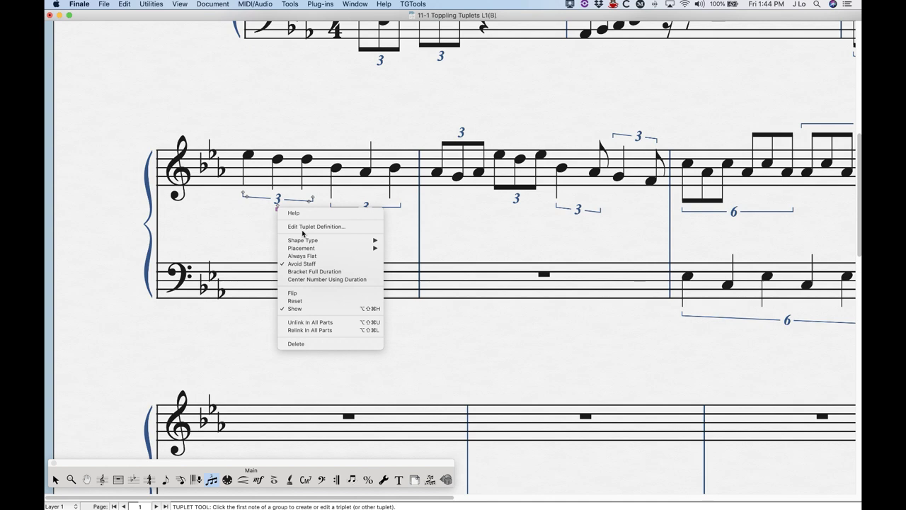
pyautogui.click(315, 269)
pyautogui.press('f')
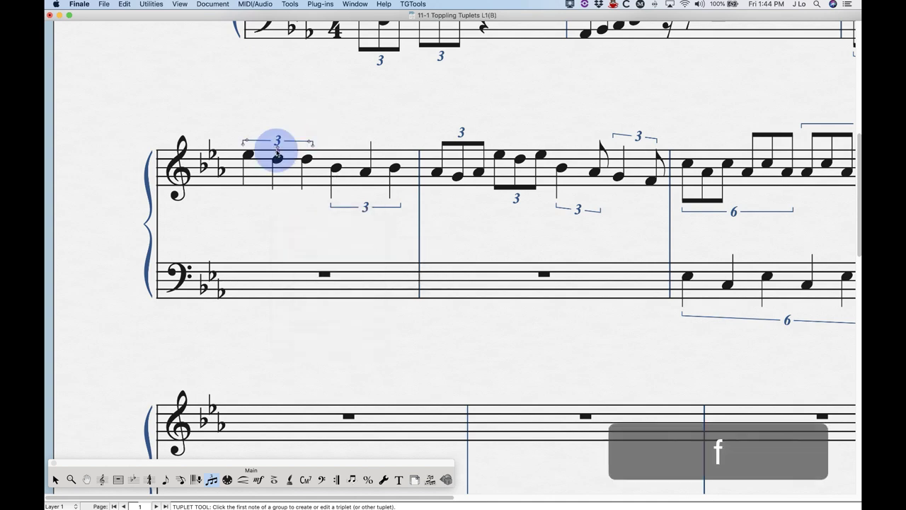
pyautogui.rightClick(277, 149)
pyautogui.moveTo(302, 190)
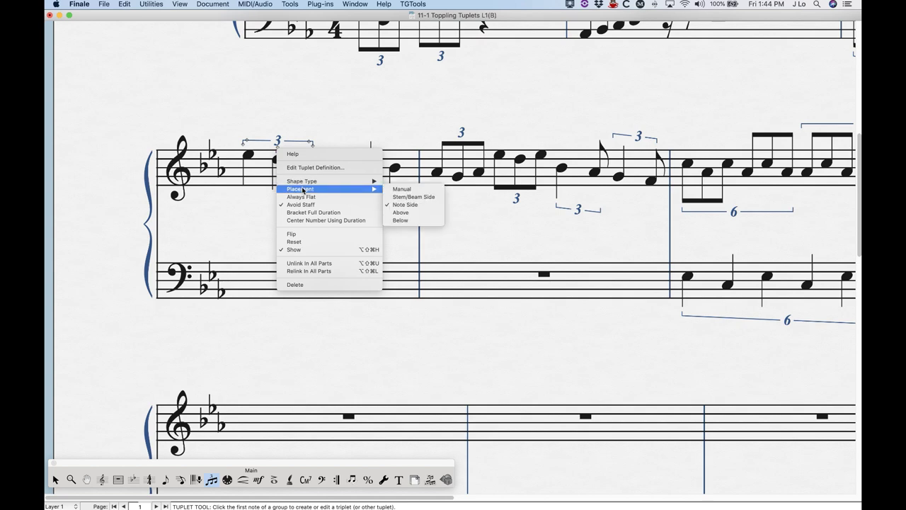
pyautogui.click(279, 208)
pyautogui.press('f')
pyautogui.rightClick(279, 206)
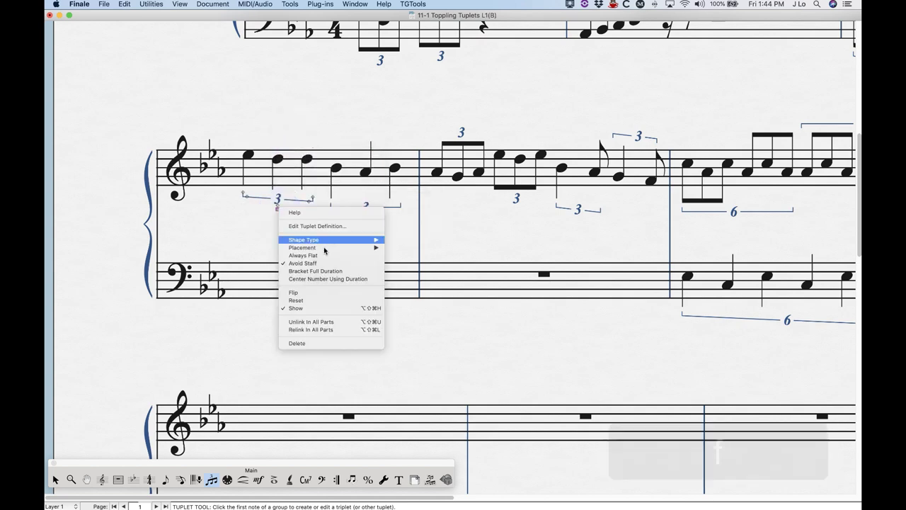
pyautogui.click(324, 112)
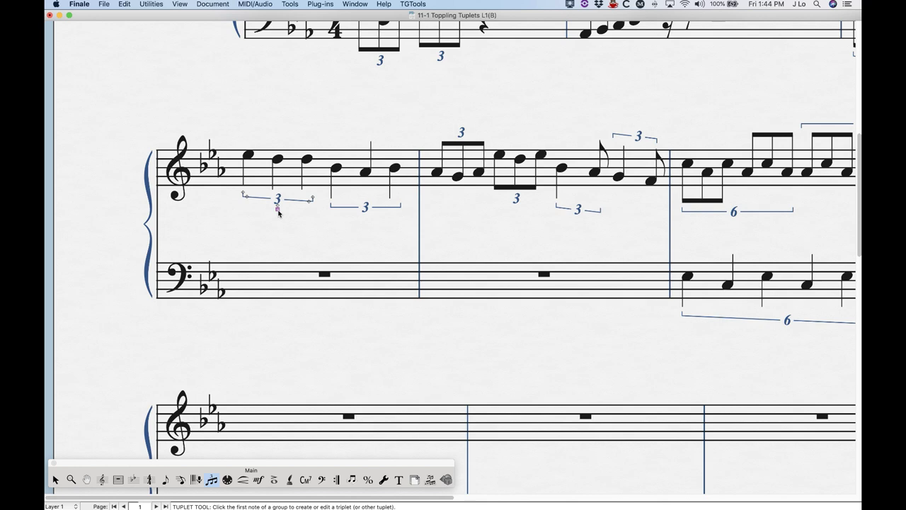
# - Set the first treble triplet's placement to Above, then flip it to the other side of the notes
pyautogui.rightClick(277, 208)
pyautogui.moveTo(319, 247)
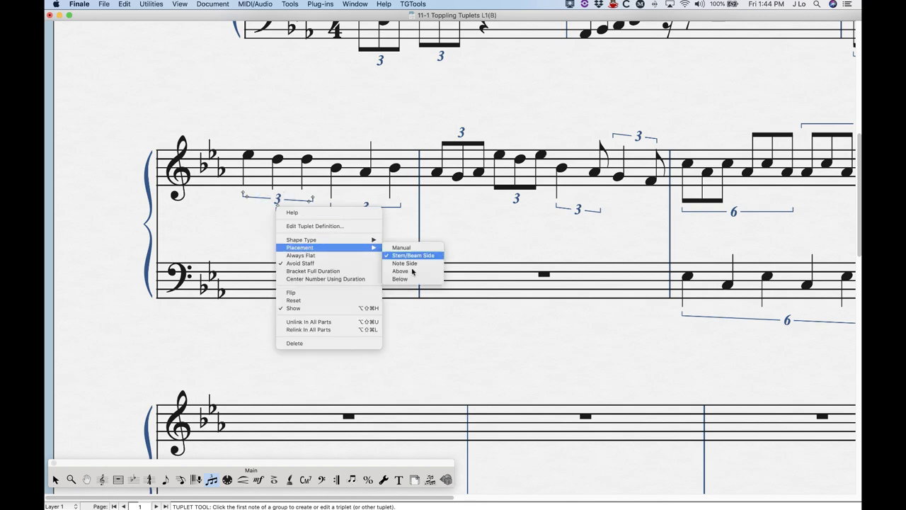
pyautogui.click(412, 271)
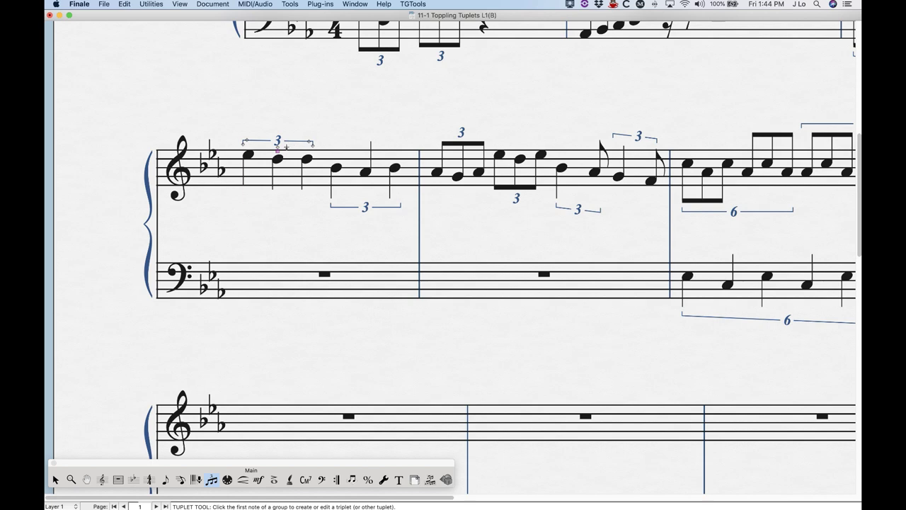
pyautogui.press('f')
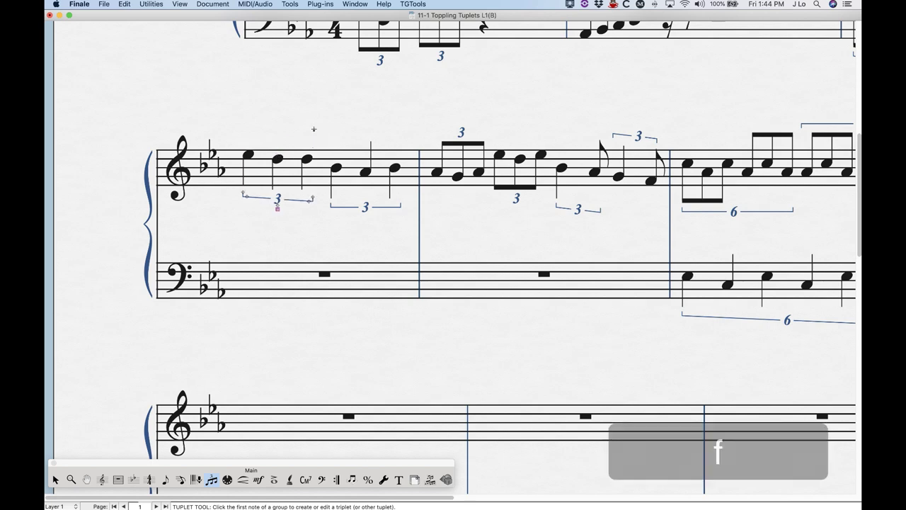
# - Set the first treble triplet's placement to Stem/Beam Side, then view its tuplet definition without changing it
pyautogui.rightClick(277, 209)
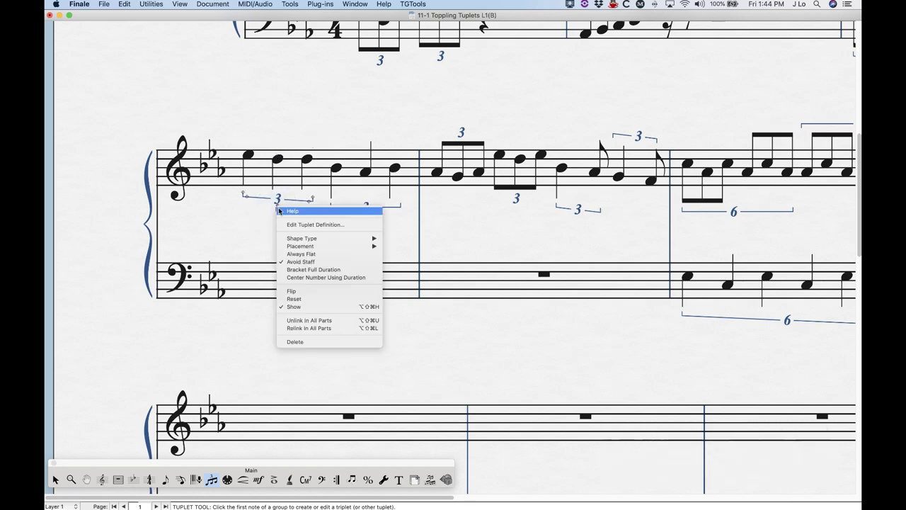
pyautogui.moveTo(365, 246)
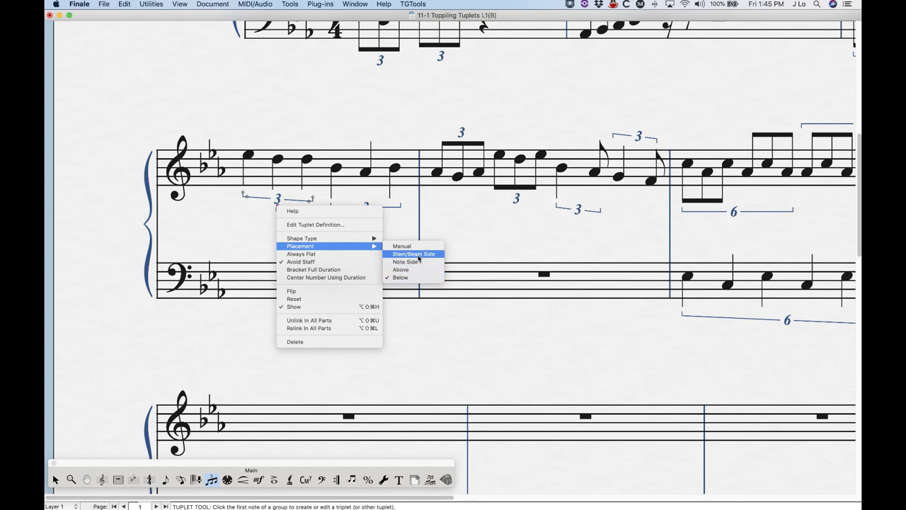
pyautogui.click(395, 235)
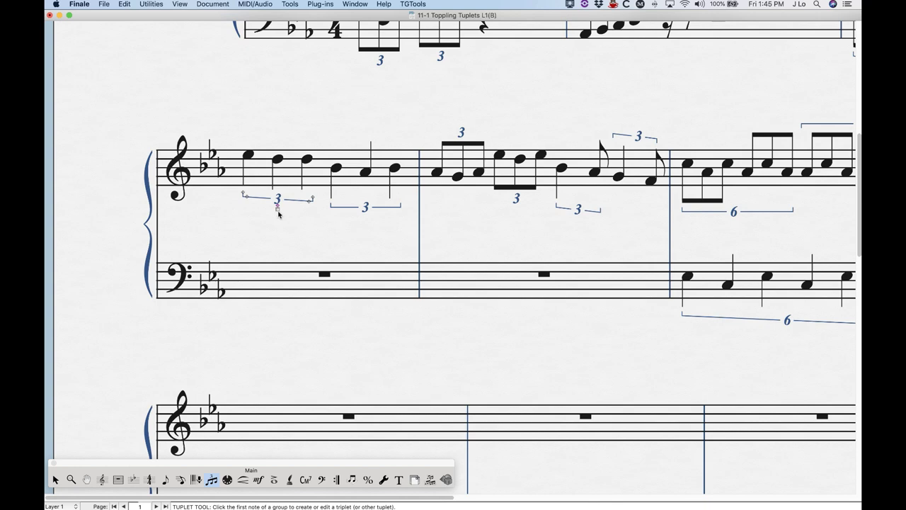
pyautogui.doubleClick(248, 157)
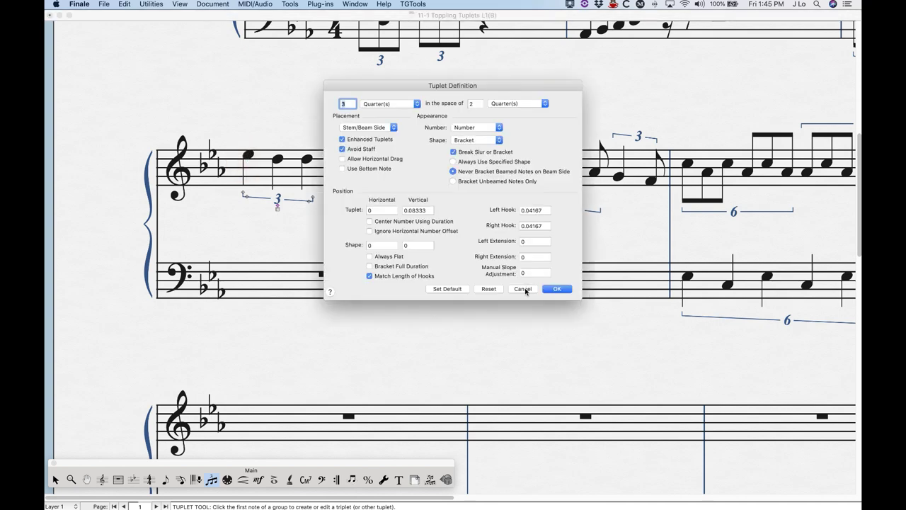
pyautogui.click(522, 289)
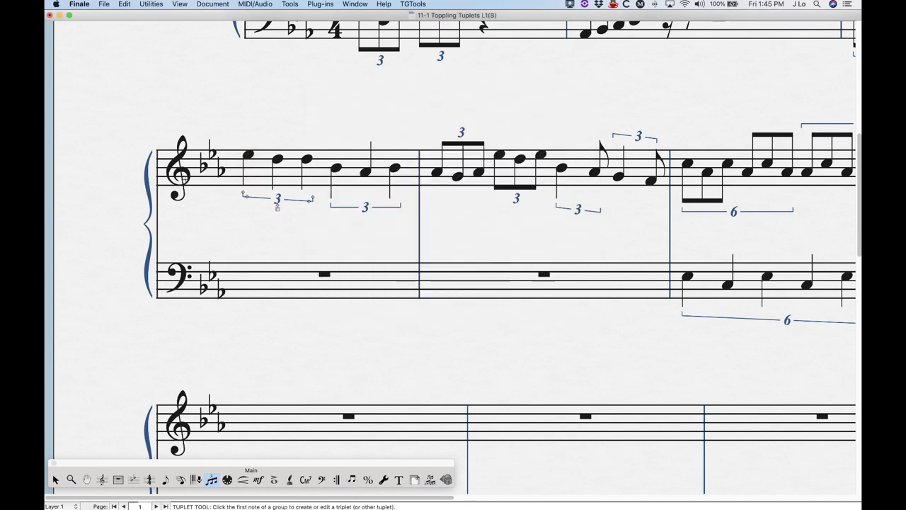
# - Move the second system's first treble triplet slightly down from the stems and try to shift it horizontally
pyautogui.click(278, 210)
pyautogui.moveTo(277, 211)
pyautogui.mouseDown()
pyautogui.moveTo(278, 222)
pyautogui.moveTo(278, 210)
pyautogui.moveTo(317, 205)
pyautogui.moveTo(247, 210)
pyautogui.moveTo(307, 211)
pyautogui.moveTo(278, 212)
pyautogui.mouseUp()
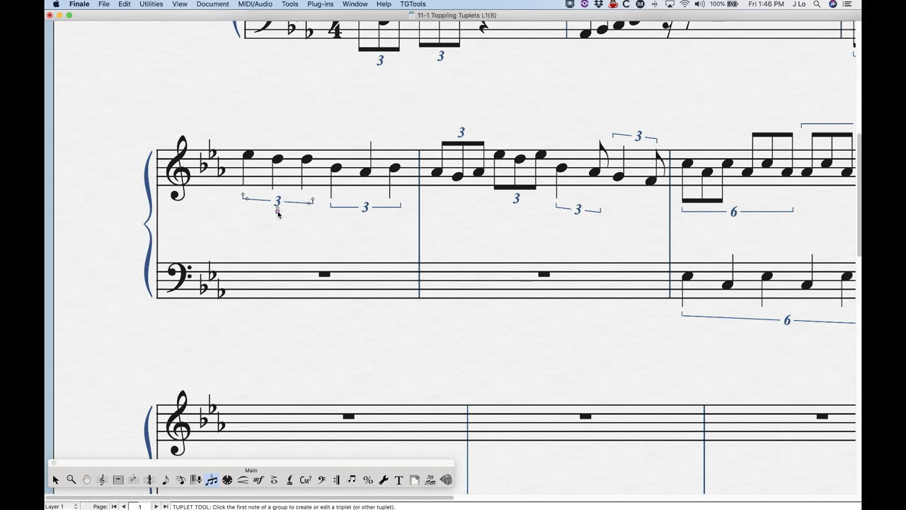
pyautogui.moveTo(277, 211)
pyautogui.mouseDown()
pyautogui.moveTo(273, 202)
pyautogui.moveTo(233, 208)
pyautogui.moveTo(328, 210)
pyautogui.moveTo(293, 208)
pyautogui.moveTo(283, 223)
pyautogui.moveTo(281, 194)
pyautogui.moveTo(282, 211)
pyautogui.mouseUp()
pyautogui.press('super+equal')
pyautogui.press('super+equal')
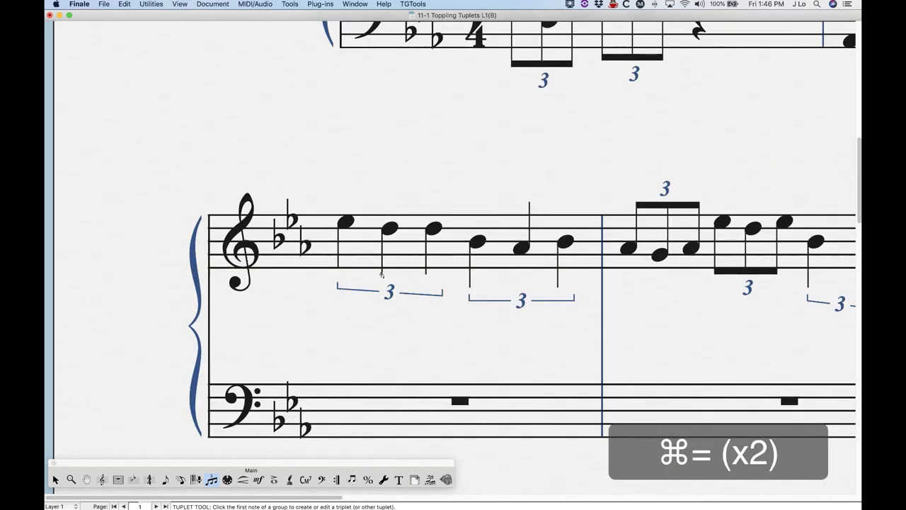
pyautogui.hscroll(2, 432, 341)
pyautogui.click(296, 224)
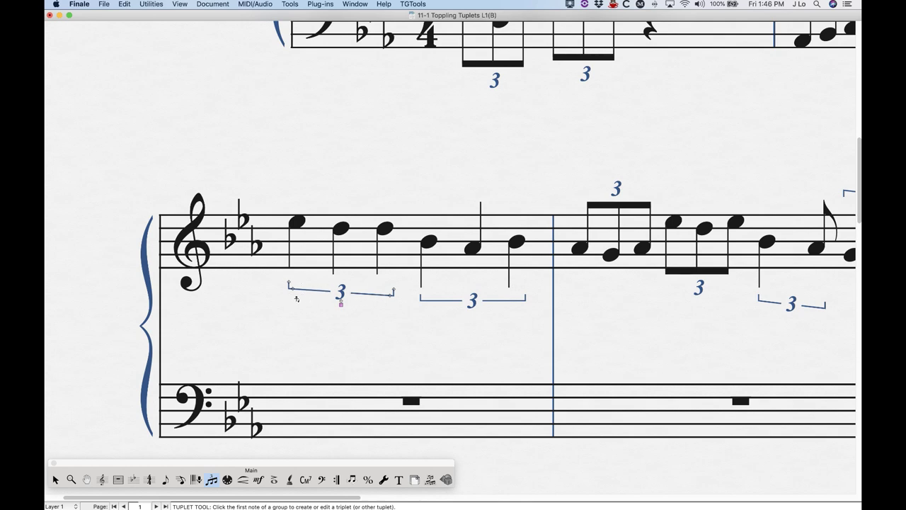
pyautogui.click(340, 303)
pyautogui.moveTo(340, 303); pyautogui.dragTo(342, 303)
# - Adjust the hook lengths at both ends of the first treble triplet's bracket
pyautogui.click(289, 285)
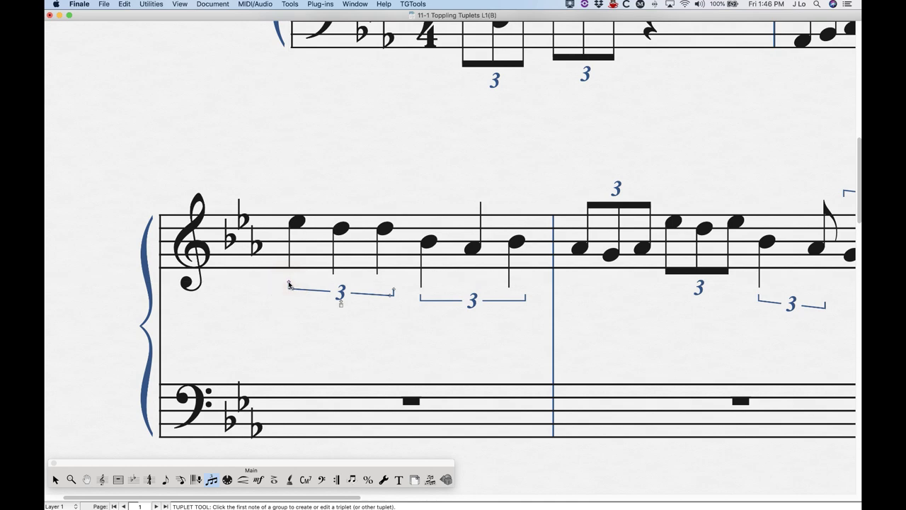
pyautogui.click(394, 291)
pyautogui.moveTo(289, 284)
pyautogui.mouseDown()
pyautogui.moveTo(290, 274)
pyautogui.moveTo(290, 308)
pyautogui.moveTo(290, 275)
pyautogui.mouseUp()
pyautogui.moveTo(394, 284); pyautogui.dragTo(394, 287)
pyautogui.moveTo(394, 288); pyautogui.dragTo(394, 289)
pyautogui.moveTo(289, 280); pyautogui.dragTo(290, 281)
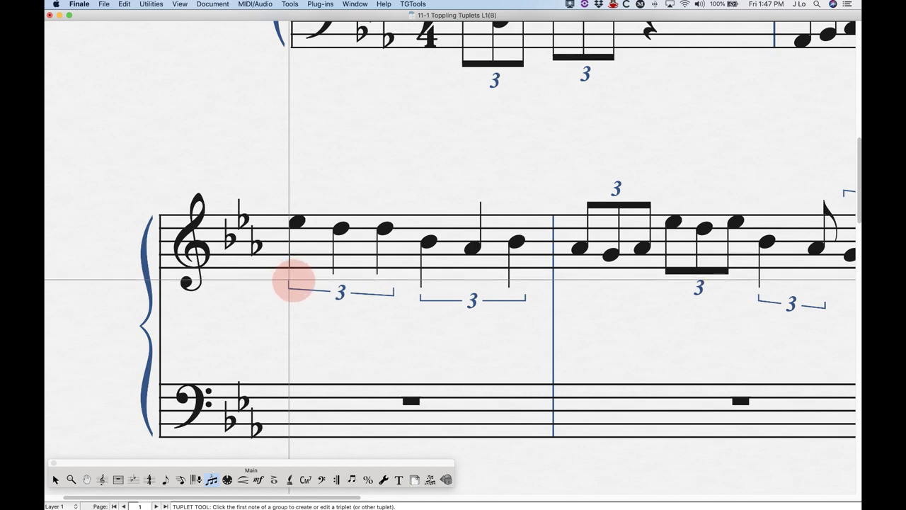
pyautogui.click(292, 283)
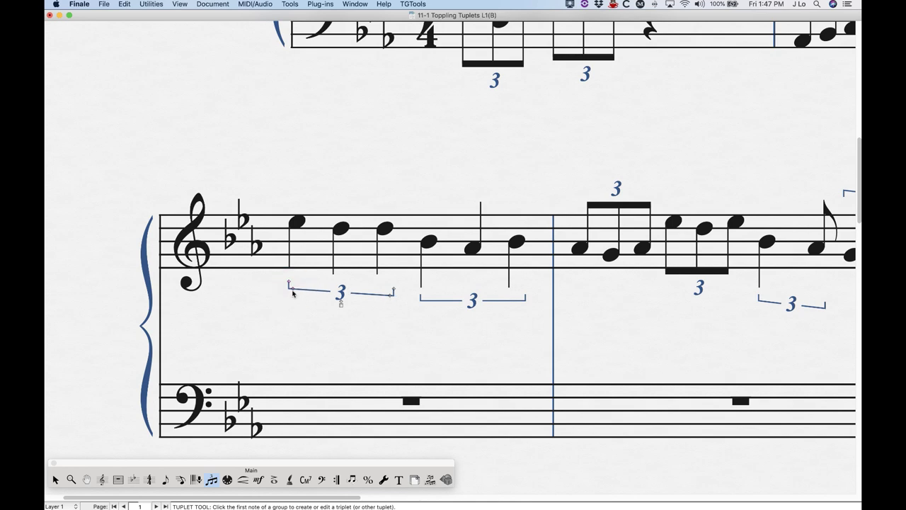
# - Try moving the start of the first triplet's bracket, then tilt the bracket so it slopes upward to the right
pyautogui.moveTo(292, 290); pyautogui.dragTo(334, 281)
pyautogui.moveTo(267, 284); pyautogui.dragTo(303, 284)
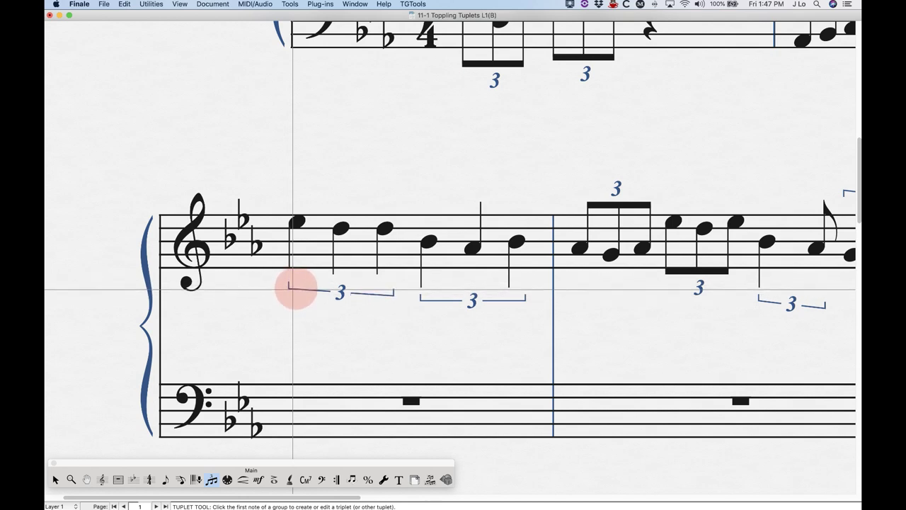
pyautogui.moveTo(295, 289); pyautogui.dragTo(296, 290)
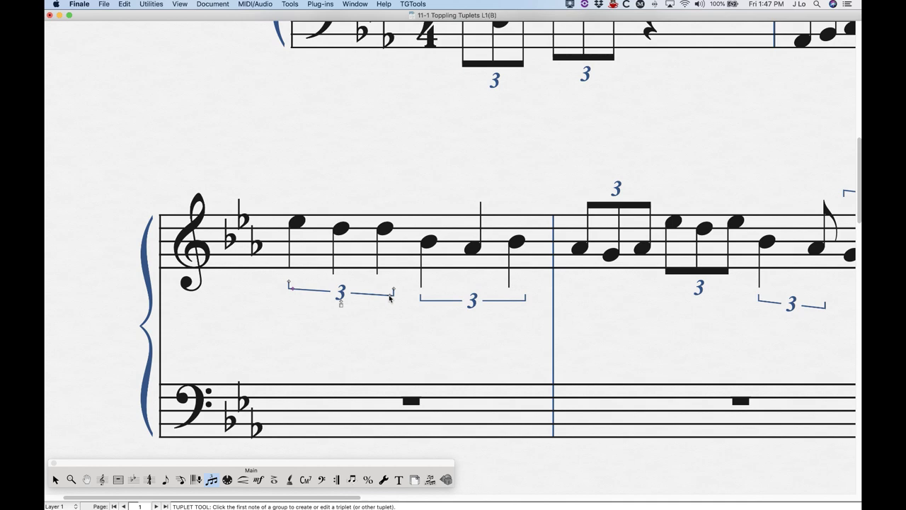
pyautogui.moveTo(389, 295)
pyautogui.mouseDown()
pyautogui.moveTo(390, 280)
pyautogui.moveTo(390, 302)
pyautogui.moveTo(390, 285)
pyautogui.mouseUp()
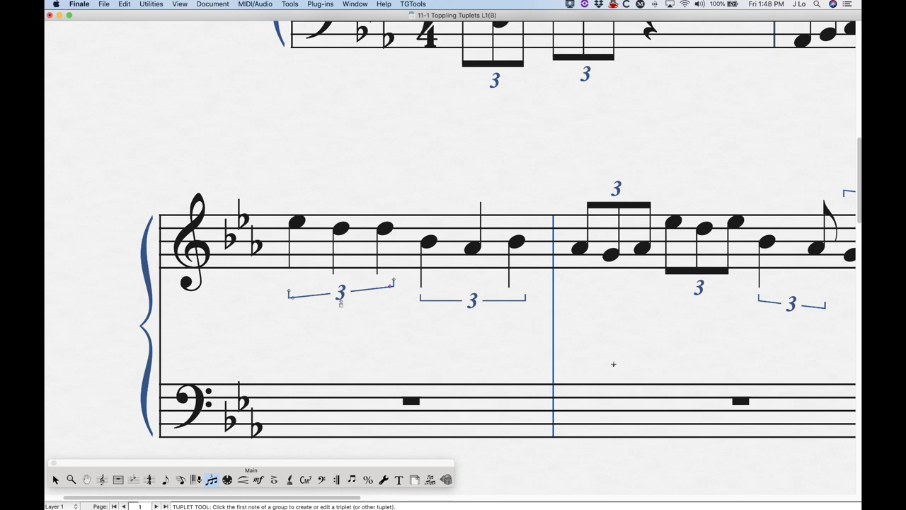
# - Nudge the first beamed triplet's number in the second measure slightly away from its beam, and try the same on the second
pyautogui.hscroll(3, 453, 283)
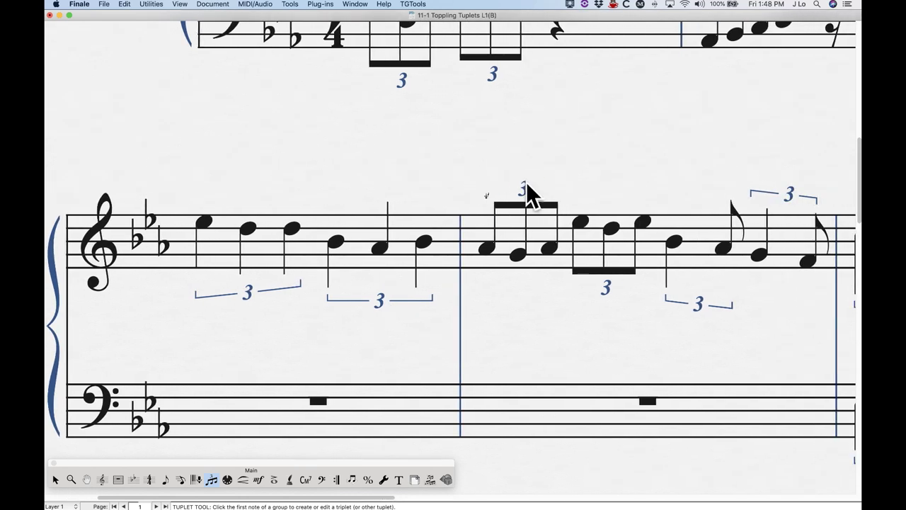
pyautogui.click(487, 237)
pyautogui.moveTo(523, 189)
pyautogui.mouseDown()
pyautogui.moveTo(523, 181)
pyautogui.moveTo(523, 198)
pyautogui.mouseUp()
pyautogui.click(587, 223)
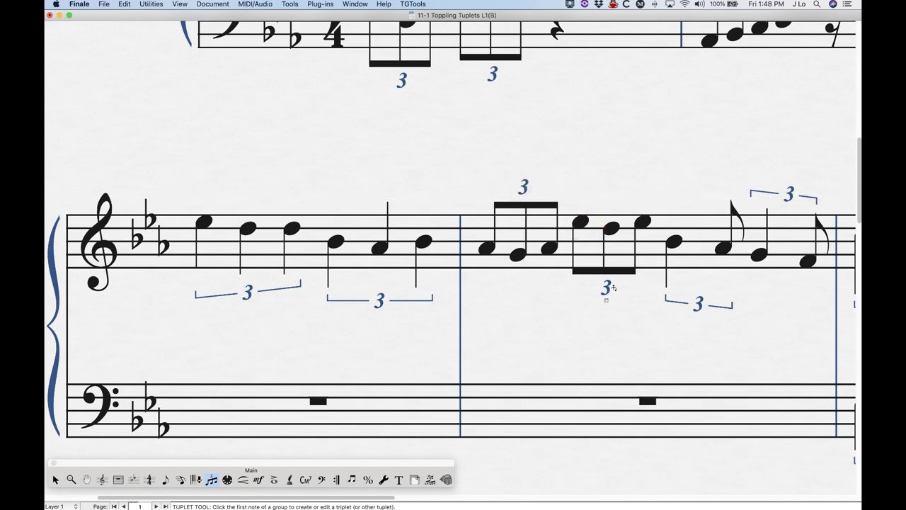
pyautogui.moveTo(606, 300); pyautogui.dragTo(606, 300)
# - Draw a slur from the first to the last note of the second treble sextuplet in the second system's third measure
pyautogui.press('super+minus')
pyautogui.hscroll(10, 309, 381)
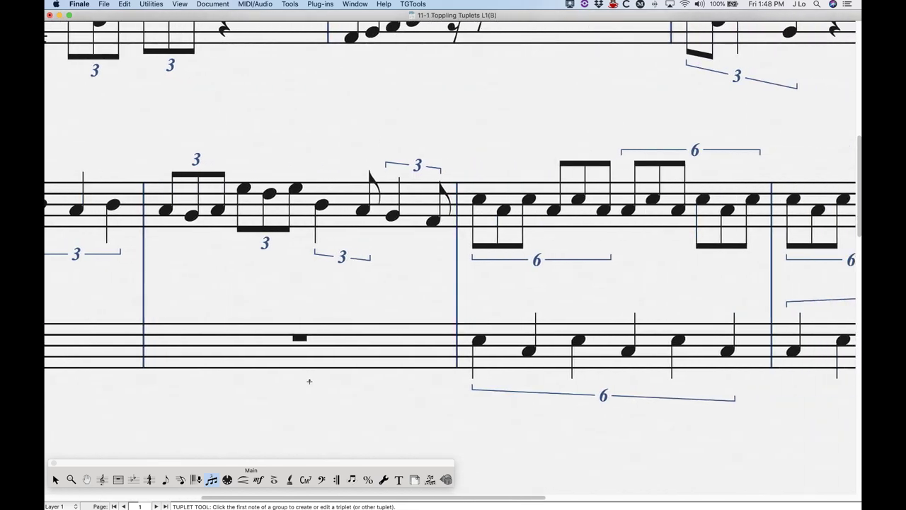
pyautogui.hscroll(4, 309, 381)
pyautogui.hscroll(1, 309, 381)
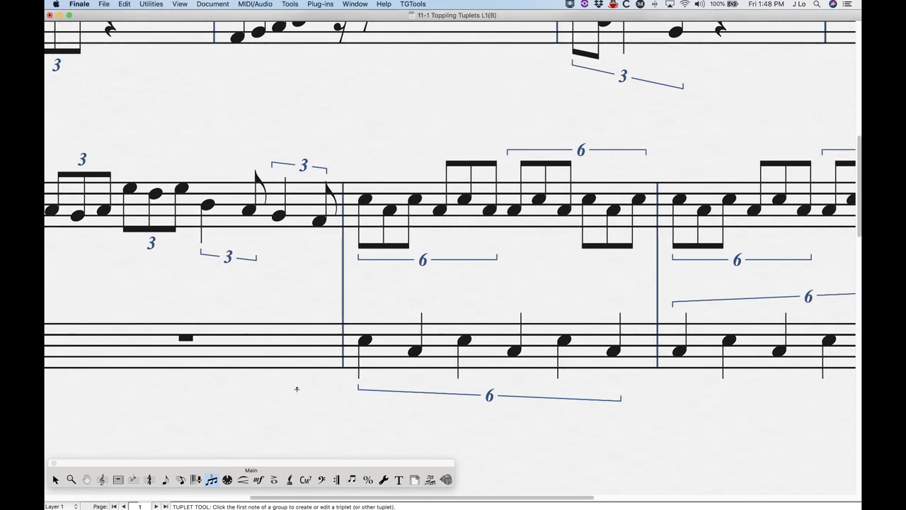
pyautogui.click(242, 480)
pyautogui.doubleClick(512, 209)
pyautogui.moveTo(511, 210); pyautogui.dragTo(639, 206)
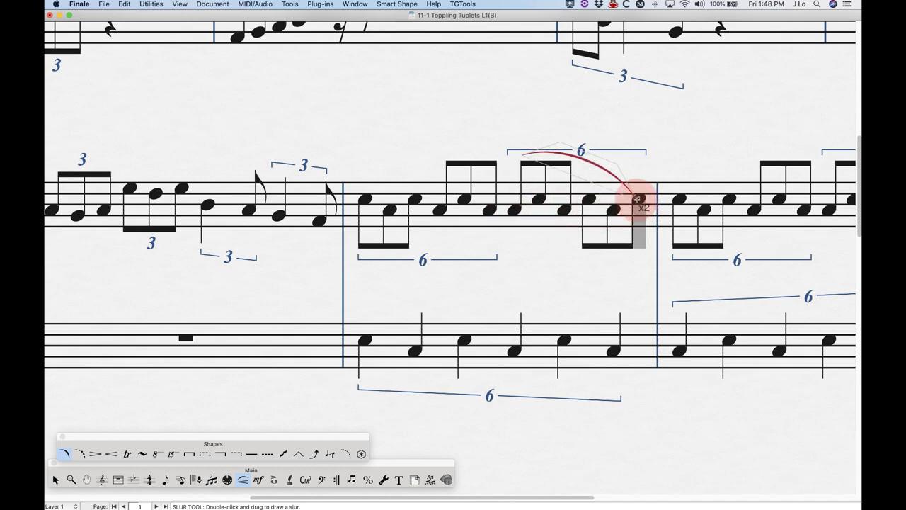
pyautogui.click(55, 479)
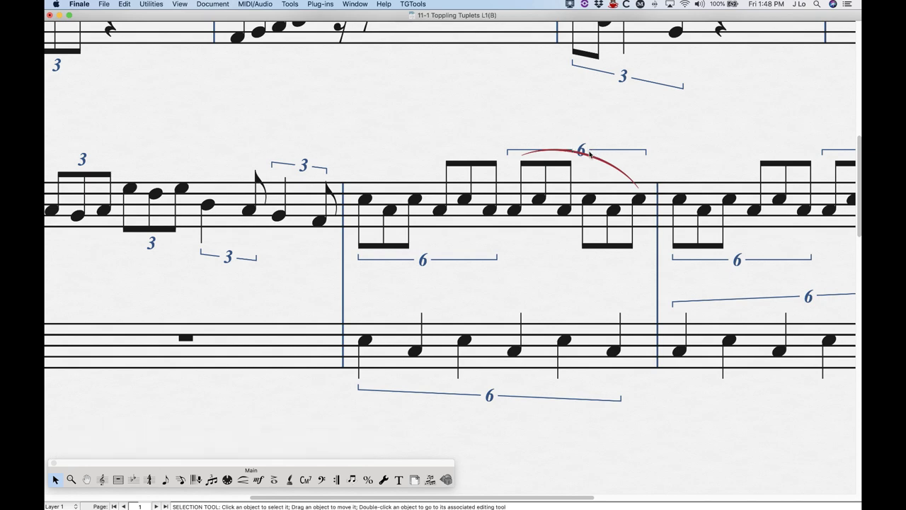
# - Raise the slurred sextuplet's bracket above the slur and slope it downward to the right to follow the curve
pyautogui.click(211, 479)
pyautogui.click(517, 201)
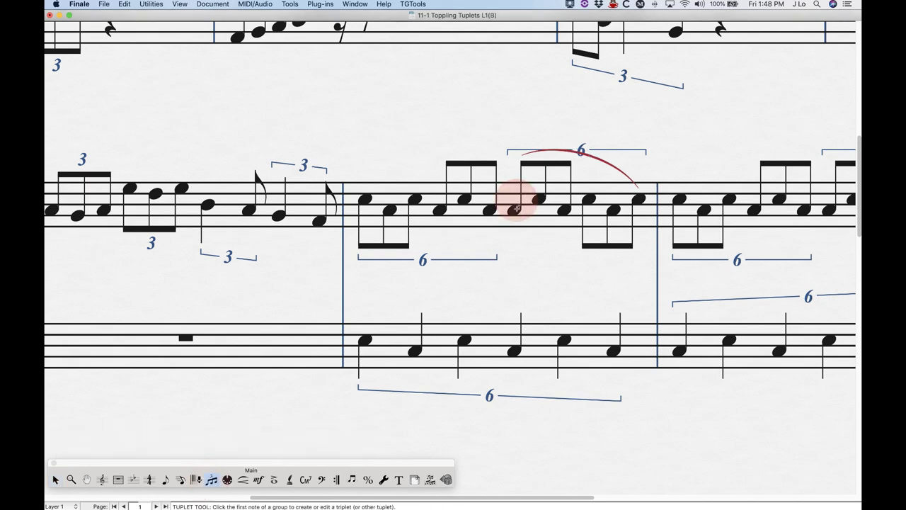
pyautogui.moveTo(576, 164); pyautogui.dragTo(577, 149)
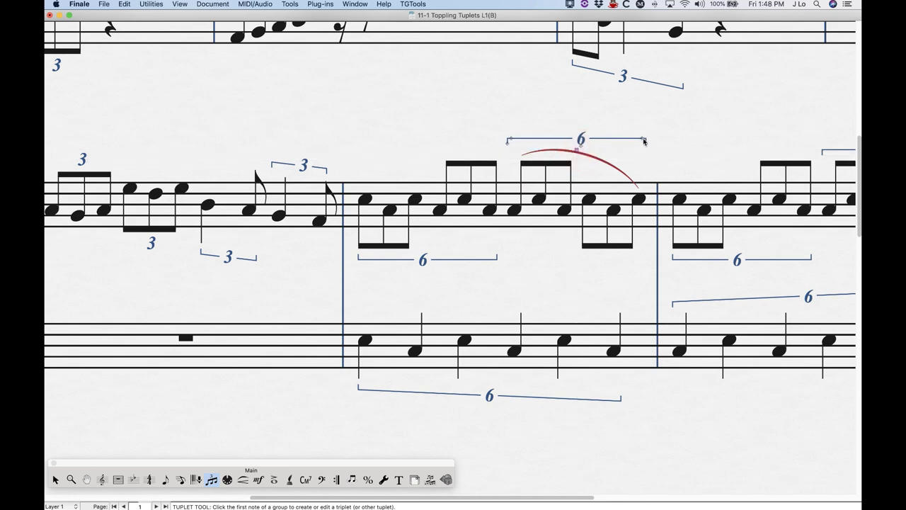
pyautogui.moveTo(644, 140); pyautogui.dragTo(642, 143)
pyautogui.moveTo(577, 155); pyautogui.dragTo(577, 156)
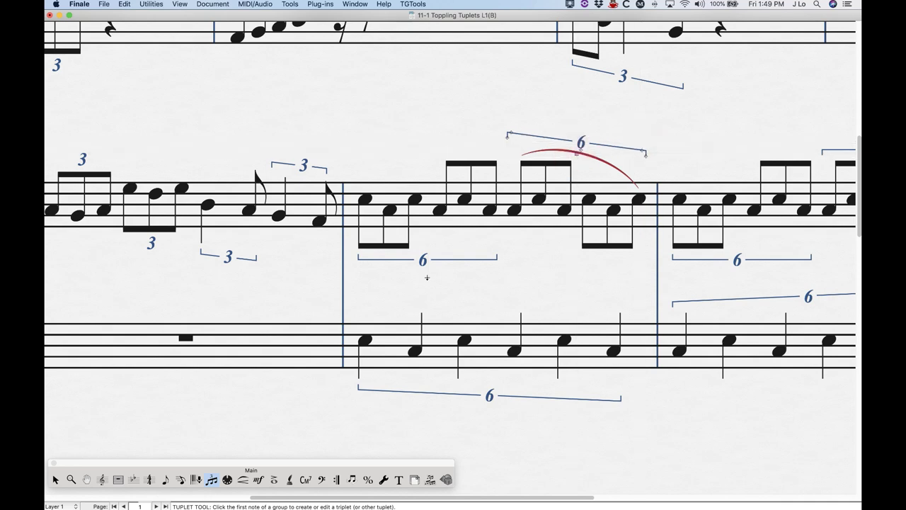
pyautogui.click(59, 481)
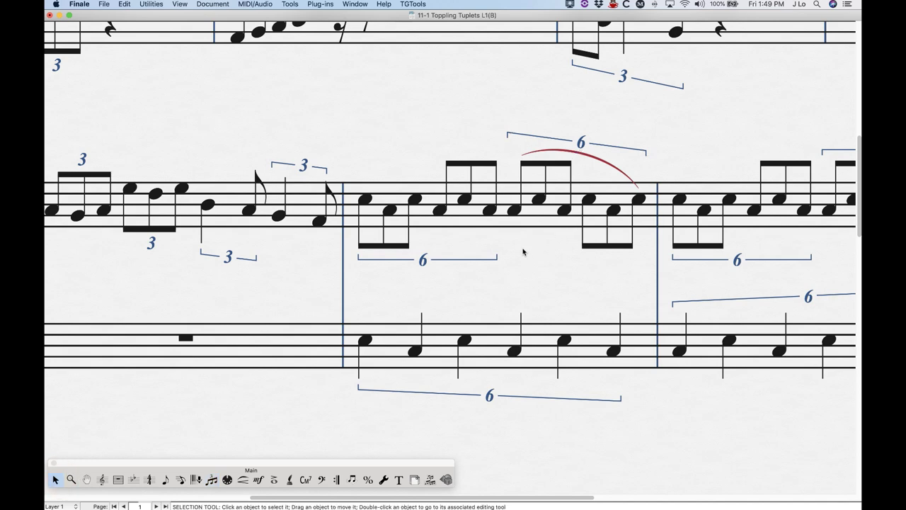
pyautogui.press('super+minus')
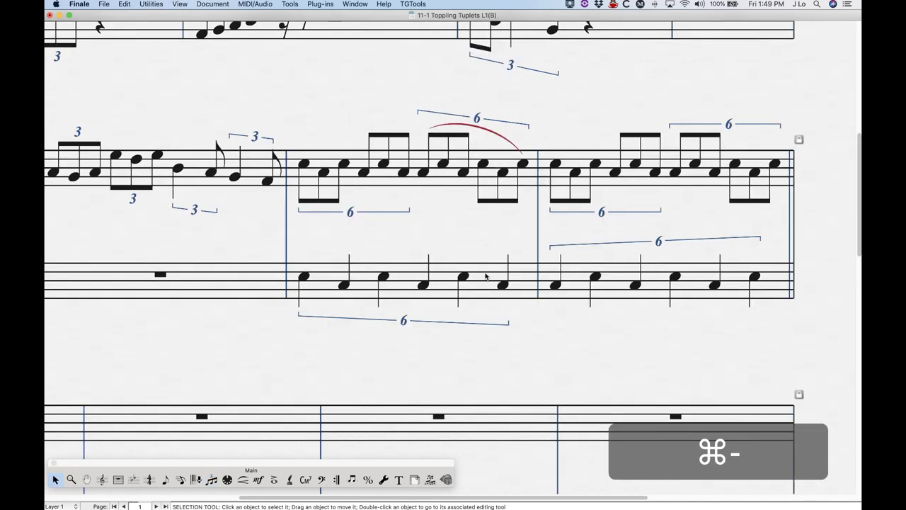
pyautogui.hscroll(-5, 485, 276)
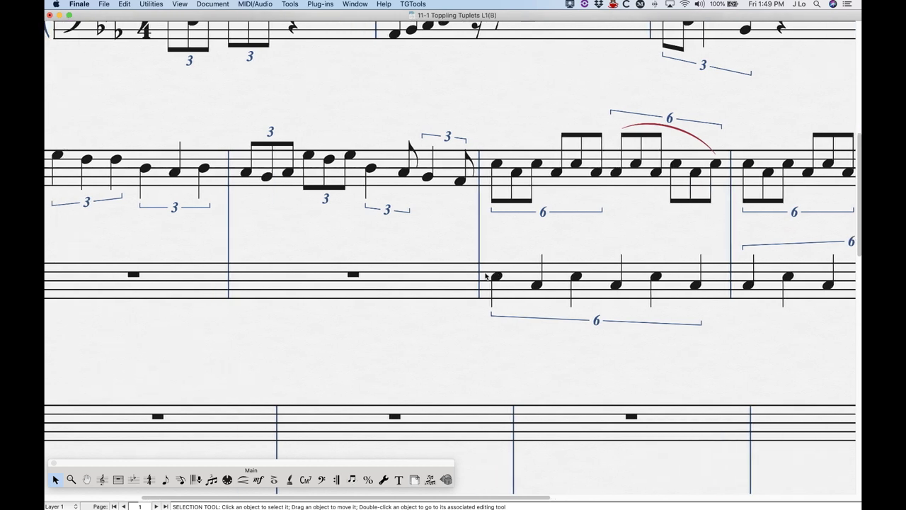
# - Lower the bracket and number of the second system's first triplet, and steepen the bracket's upward slope to the right
pyautogui.hscroll(-2, 484, 274)
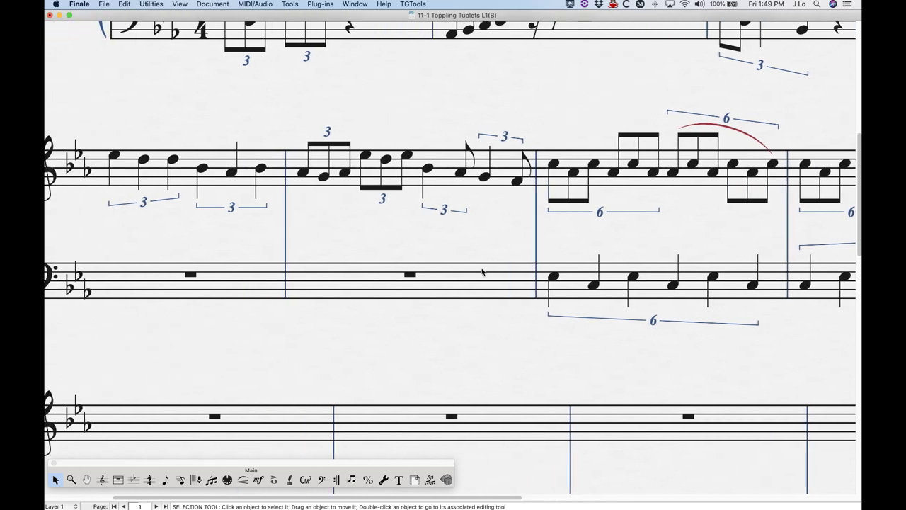
pyautogui.hscroll(-2, 482, 271)
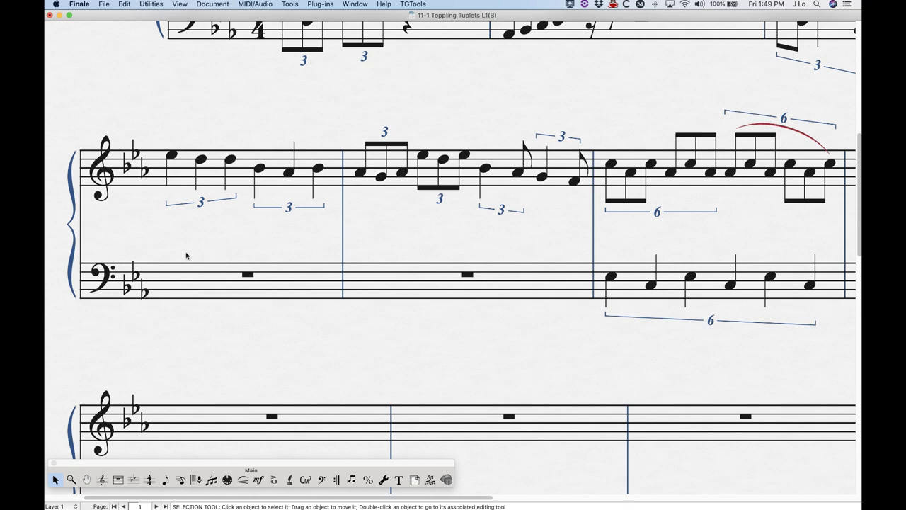
pyautogui.click(211, 479)
pyautogui.click(167, 169)
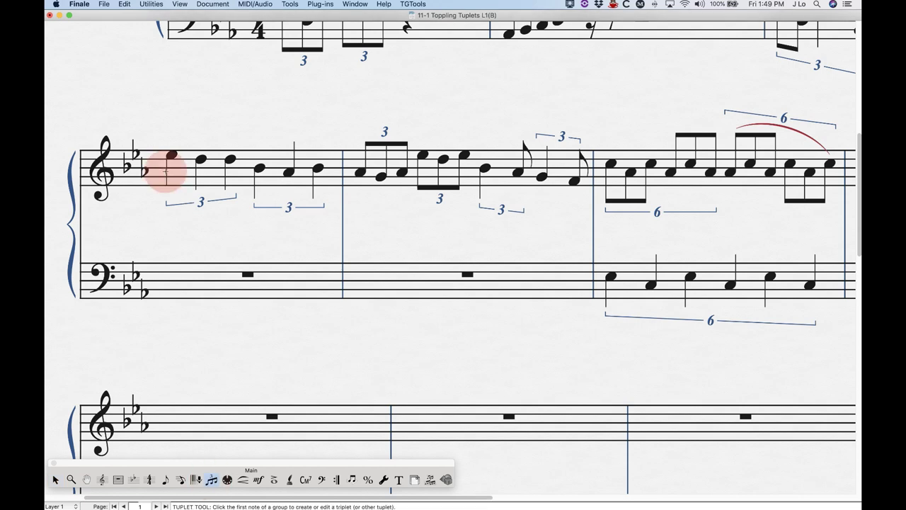
pyautogui.moveTo(232, 198); pyautogui.dragTo(202, 223)
pyautogui.click(166, 212)
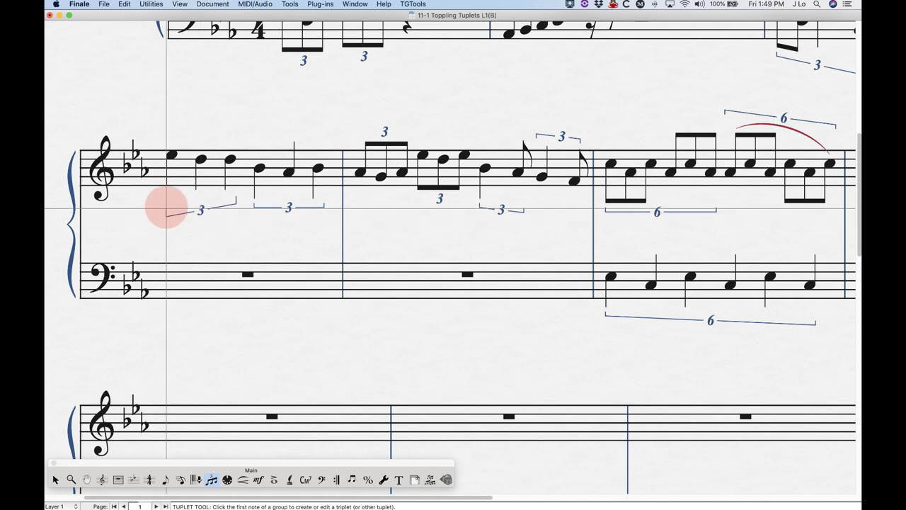
pyautogui.moveTo(166, 213); pyautogui.dragTo(168, 210)
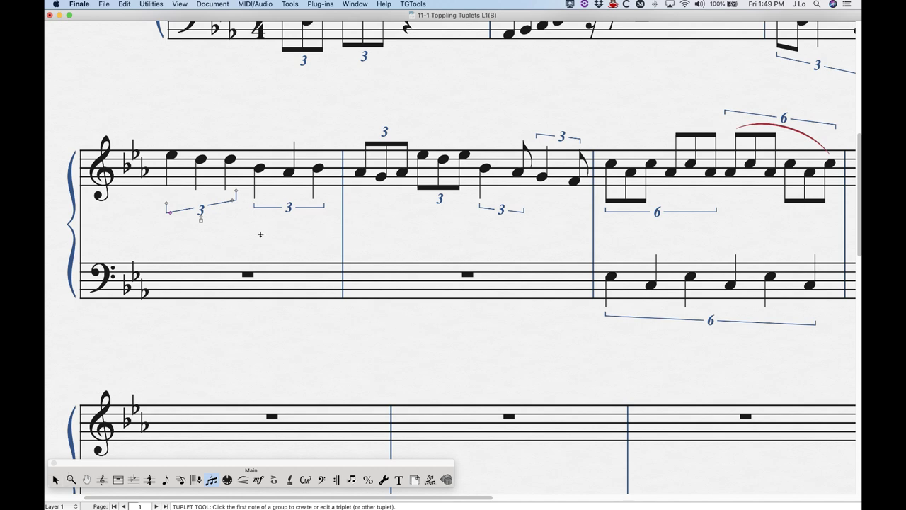
# - Try the Reset command on the altered first triplet with the Tuplet tool active, and undo the reset
pyautogui.click(201, 221)
pyautogui.rightClick(201, 220)
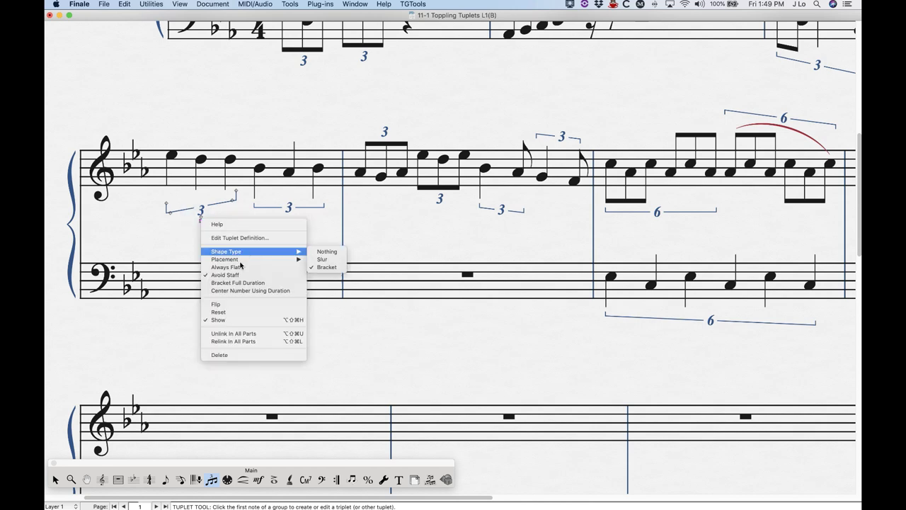
pyautogui.click(221, 313)
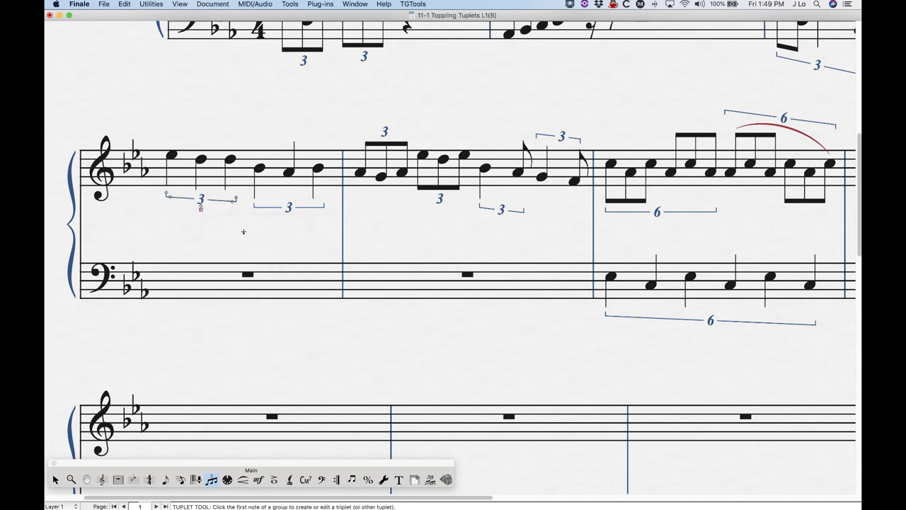
pyautogui.press('super')
pyautogui.press('super+z')
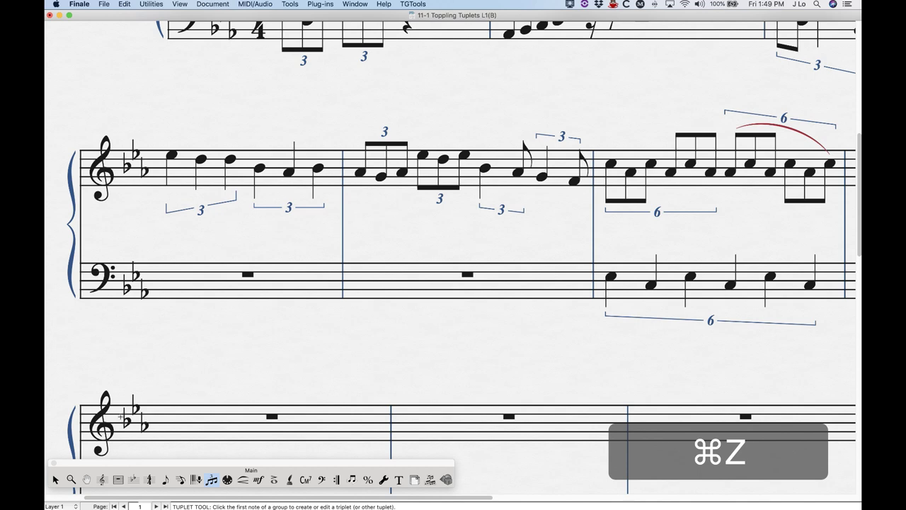
# - Try resetting the same triplet with the Selection tool, check its handles with the Tuplet tool, and undo the reset
pyautogui.click(55, 479)
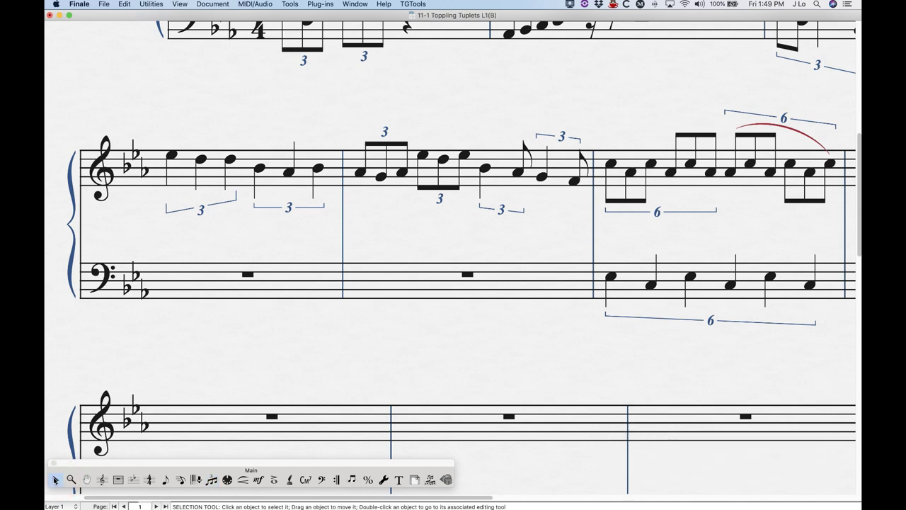
pyautogui.rightClick(202, 212)
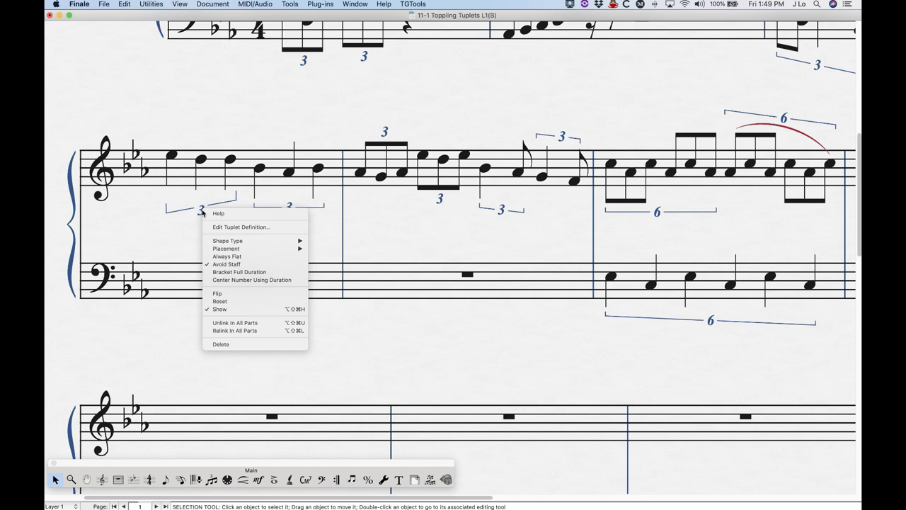
pyautogui.click(225, 301)
pyautogui.click(211, 479)
pyautogui.click(169, 155)
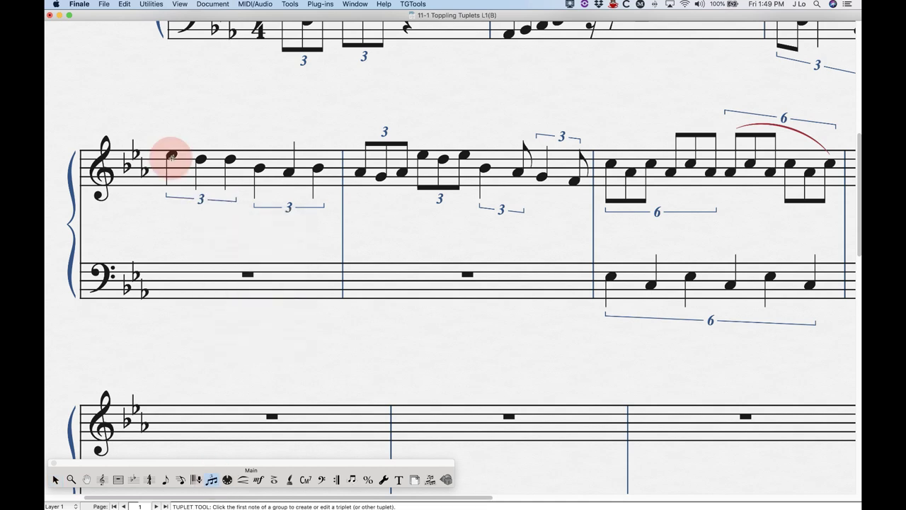
pyautogui.click(200, 208)
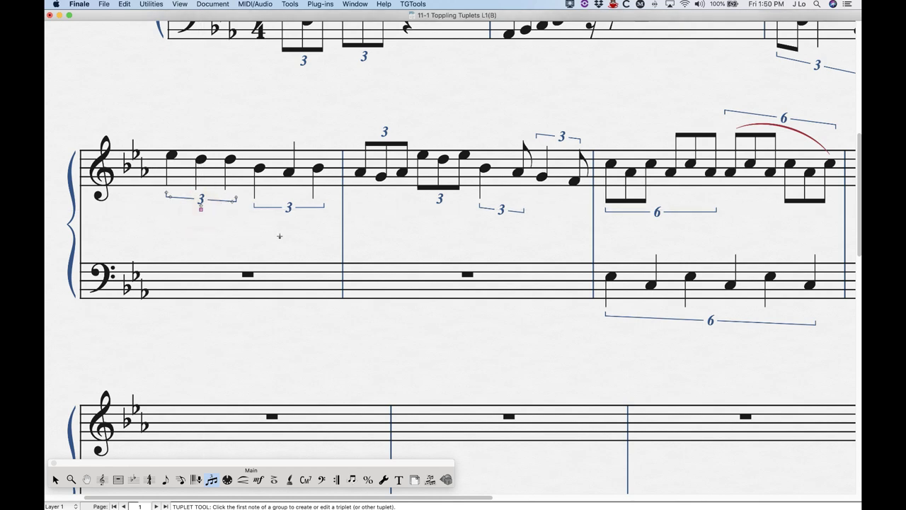
pyautogui.press('super+z')
# - Restore the first triplet's bracket and number to their default position through its square handle, and return to the Selection tool
pyautogui.click(183, 165)
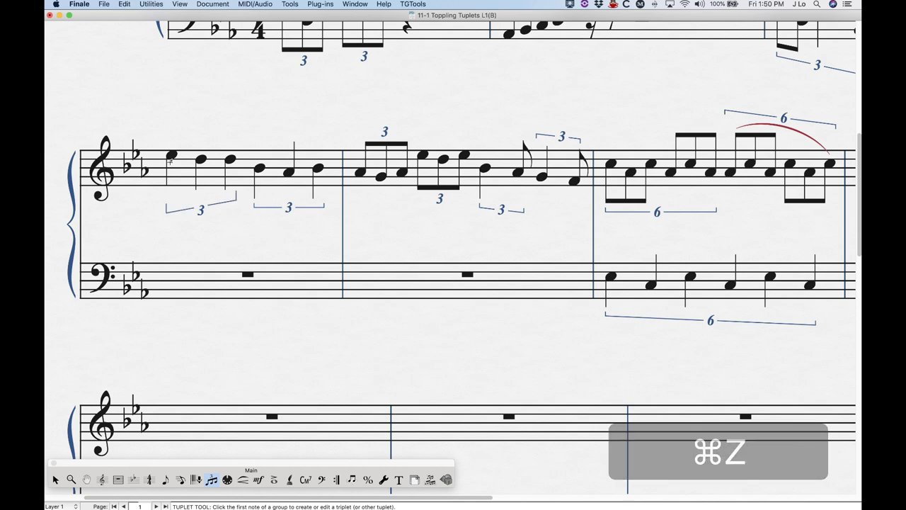
pyautogui.click(201, 220)
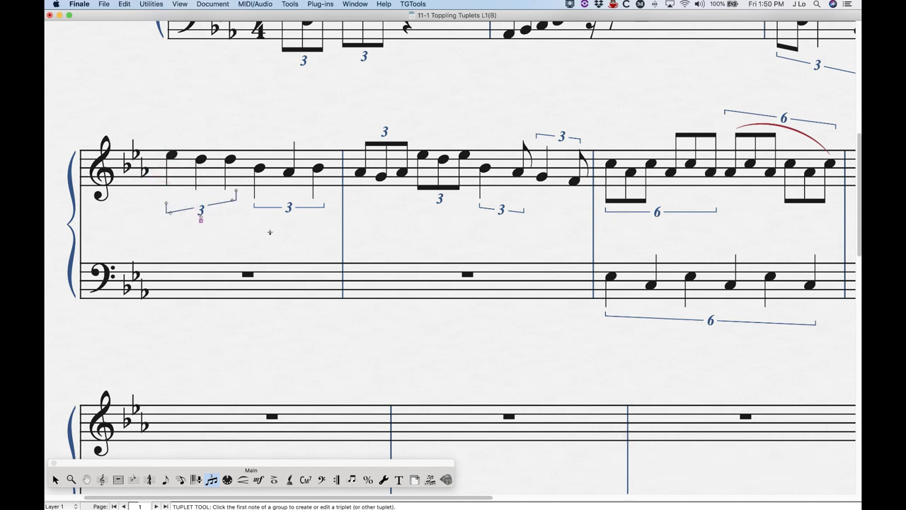
pyautogui.press('Up')
pyautogui.press('Up')
pyautogui.press('Up')
pyautogui.press('Up')
pyautogui.press('Up')
pyautogui.press('Up')
pyautogui.press('Up')
pyautogui.press('Up')
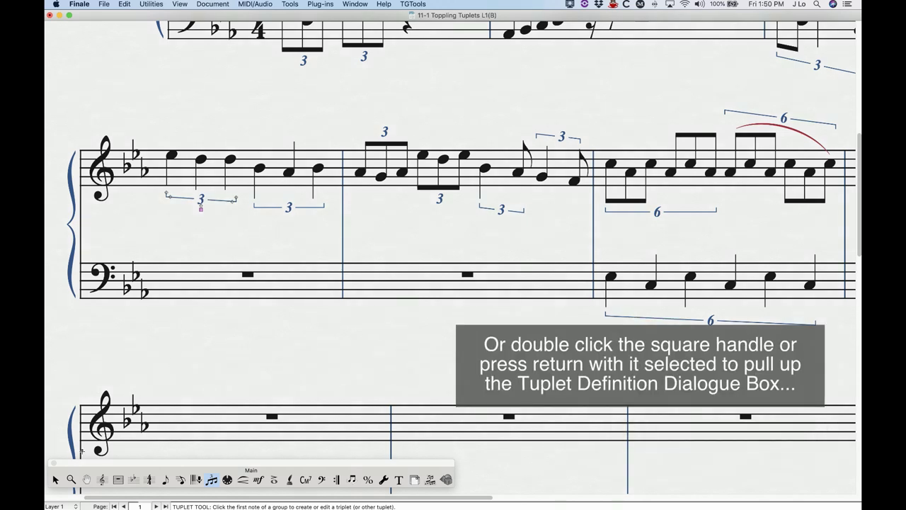
pyautogui.click(54, 480)
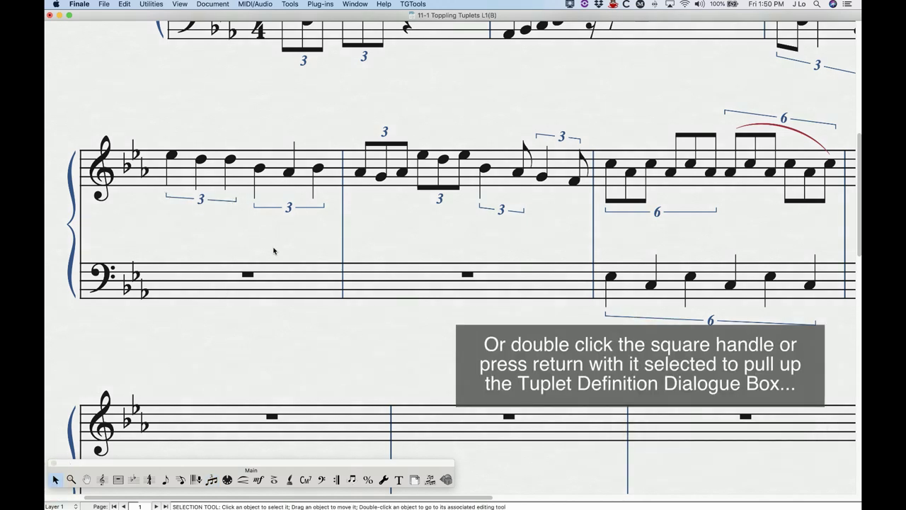